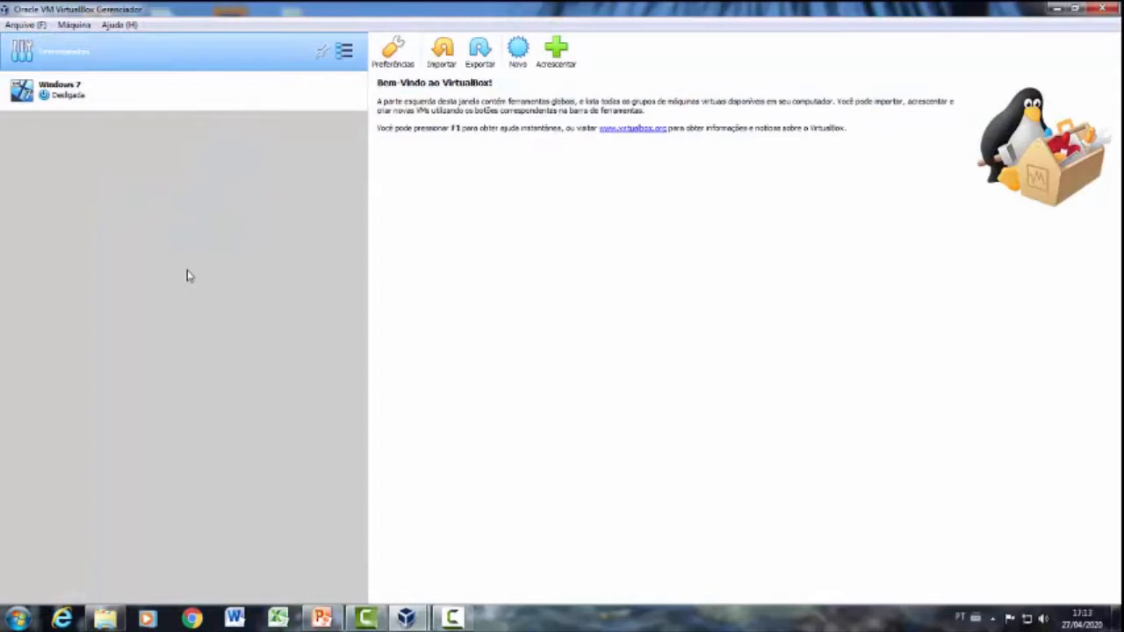
Step: Begin creating a new virtual machine named Ubuntu with type Linux and version Ubuntu (64-bit)
{"action": "left_click", "coordinate": [520, 53]}
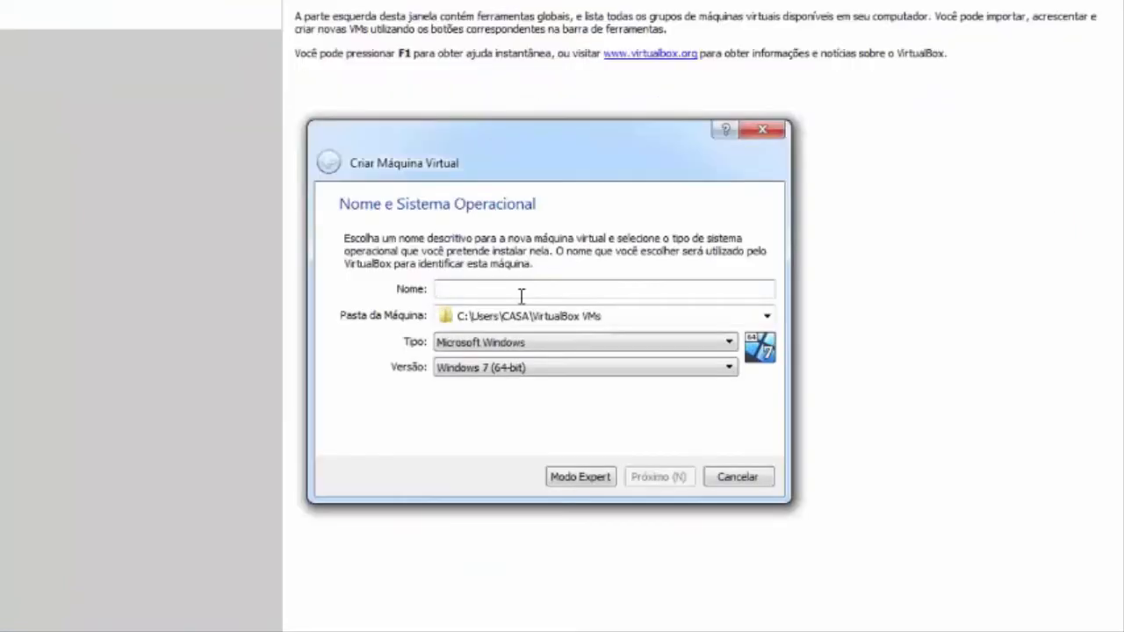
{"action": "type", "text": "Ubu"}
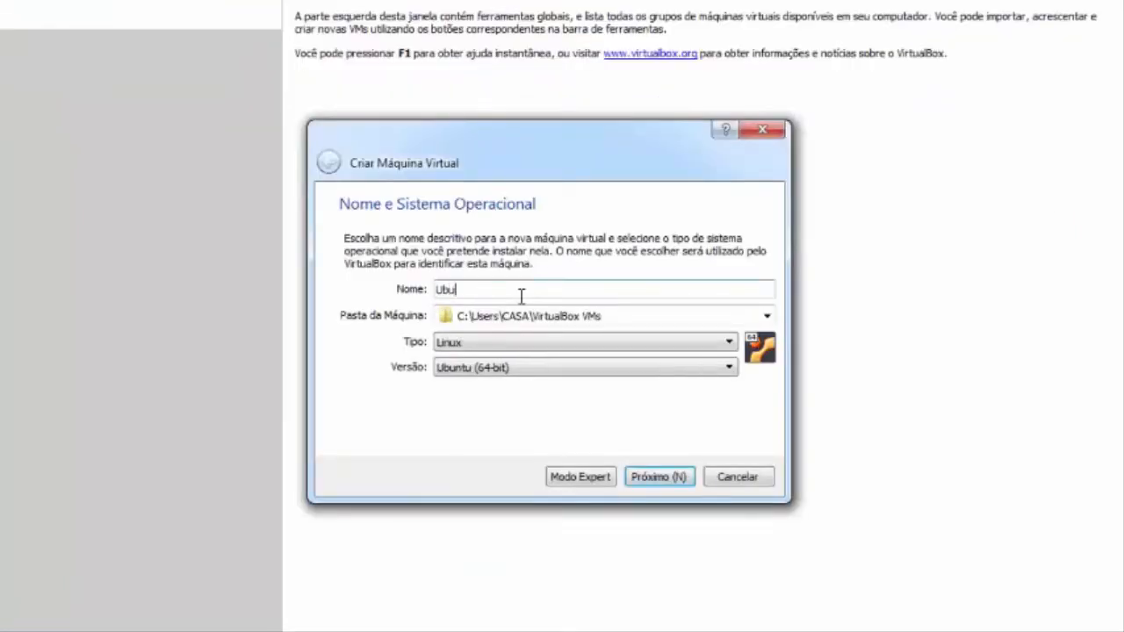
{"action": "type", "text": "ntu"}
{"action": "left_click", "coordinate": [658, 483]}
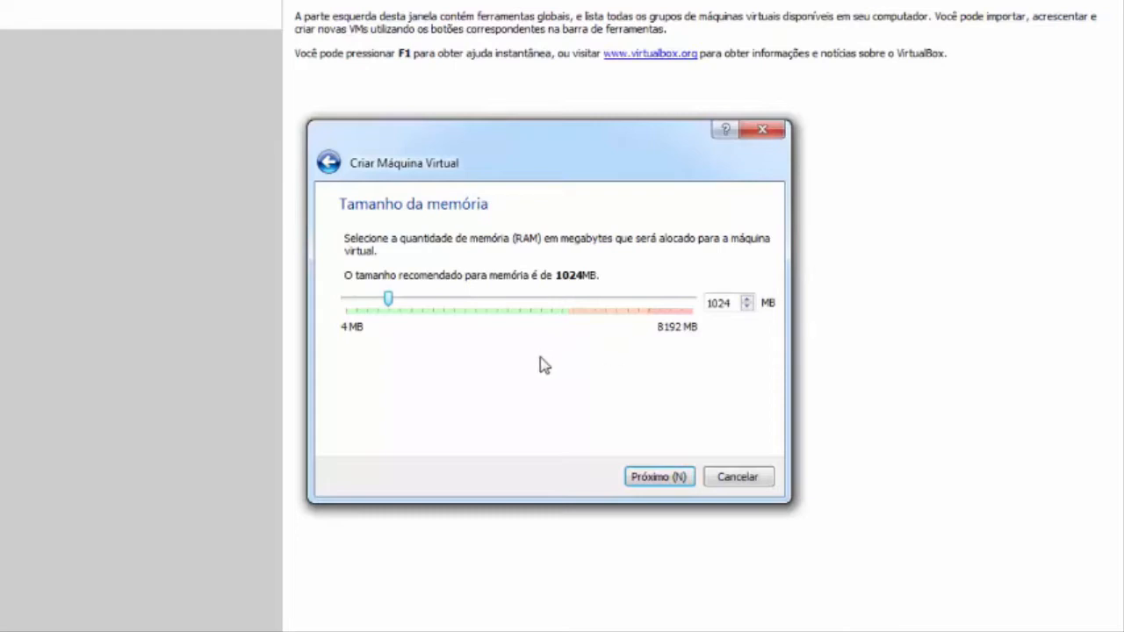
Step: Allocate 2048 MB of RAM to the new virtual machine
{"action": "left_click_drag", "start_coordinate": [723, 303], "coordinate": [695, 304]}
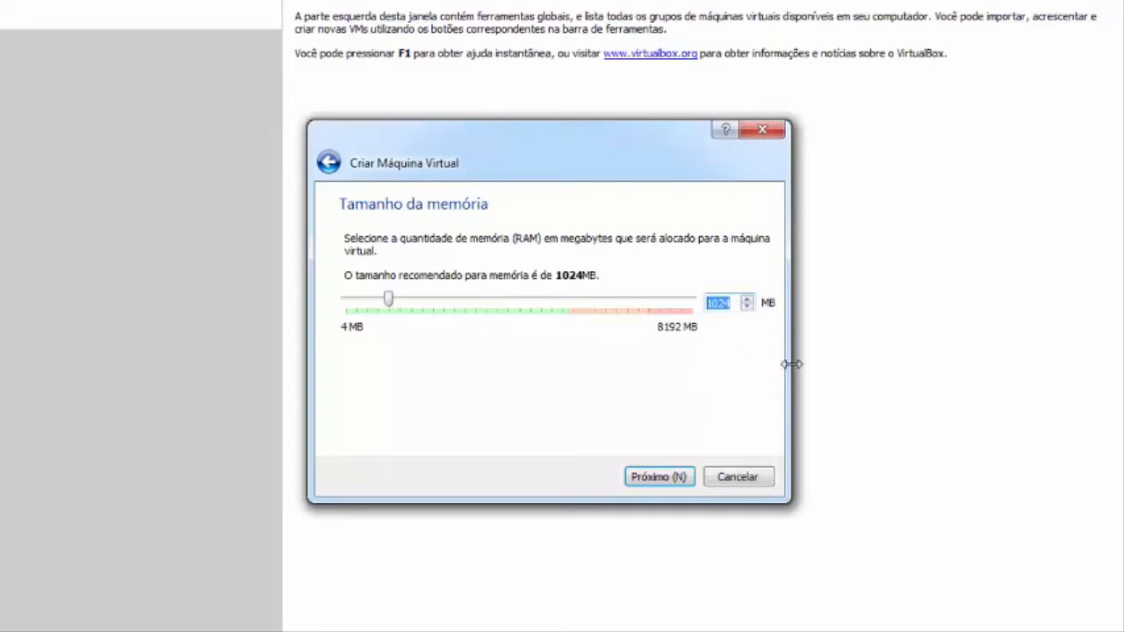
{"action": "type", "text": "2048"}
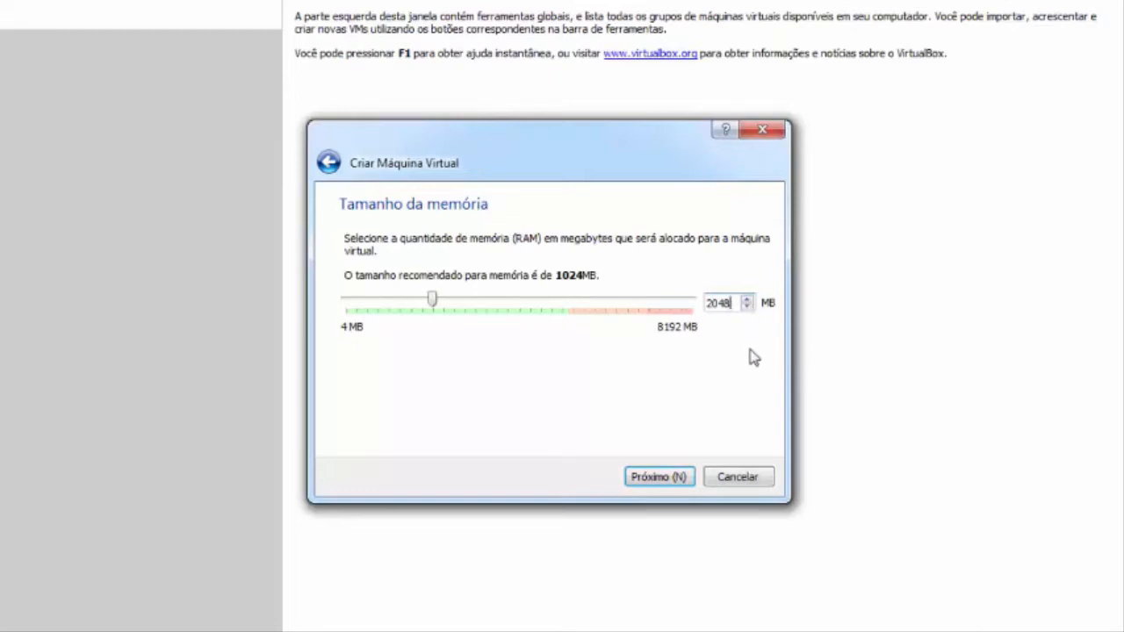
{"action": "left_click", "coordinate": [659, 483]}
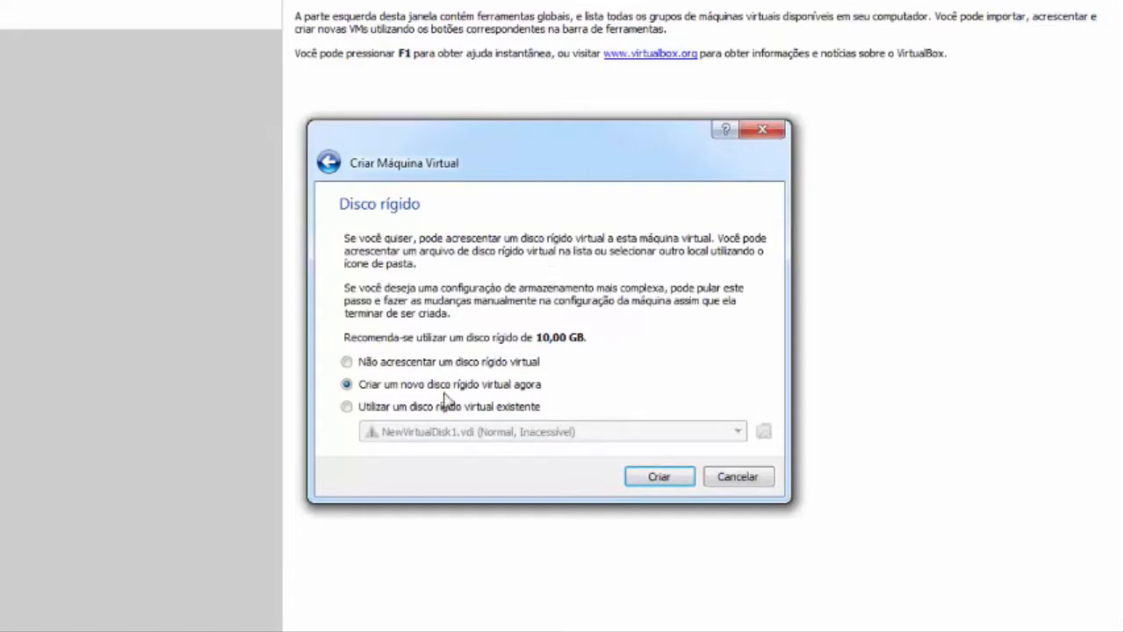
Step: Create a dynamically allocated 10 GB VDI virtual hard disk for the machine, keeping the suggested file location
{"action": "left_click", "coordinate": [670, 483]}
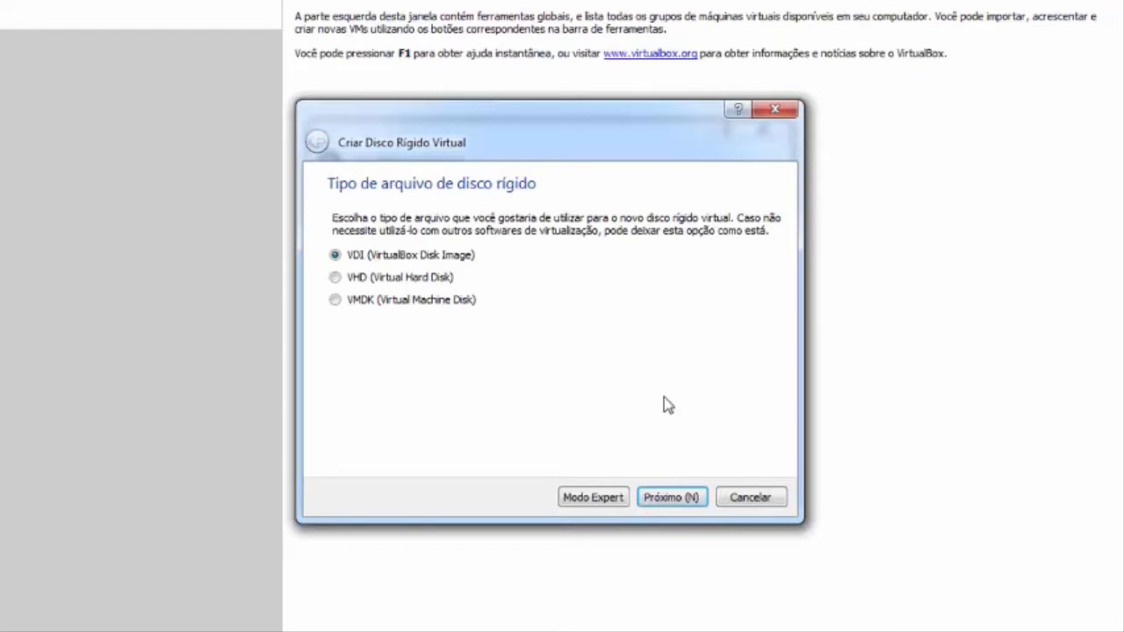
{"action": "left_click", "coordinate": [681, 507]}
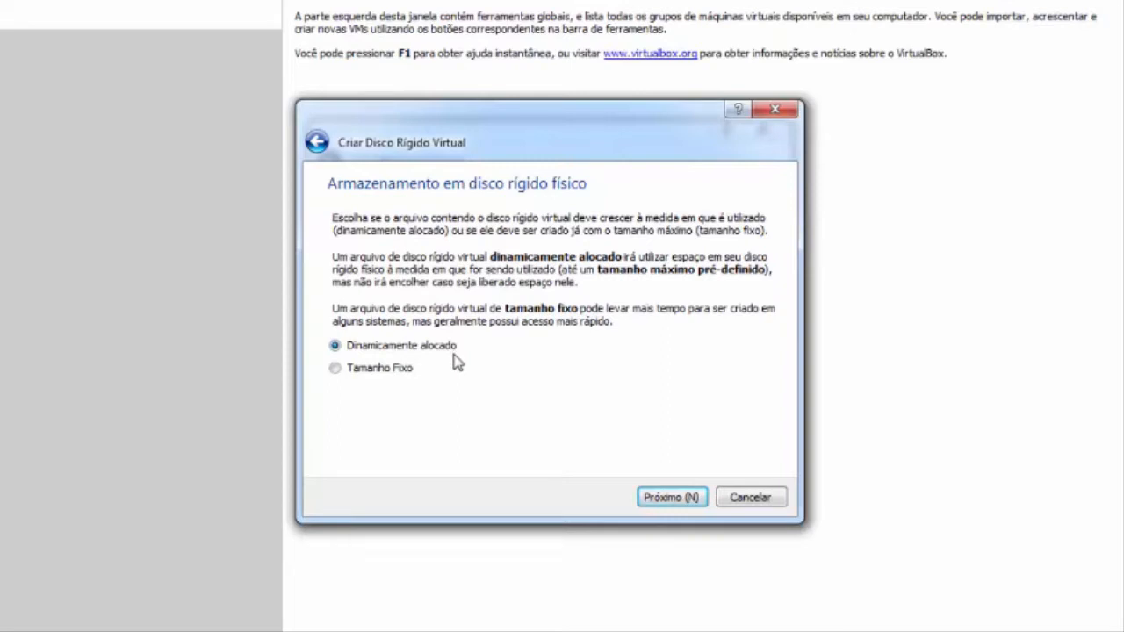
{"action": "left_click", "coordinate": [697, 499]}
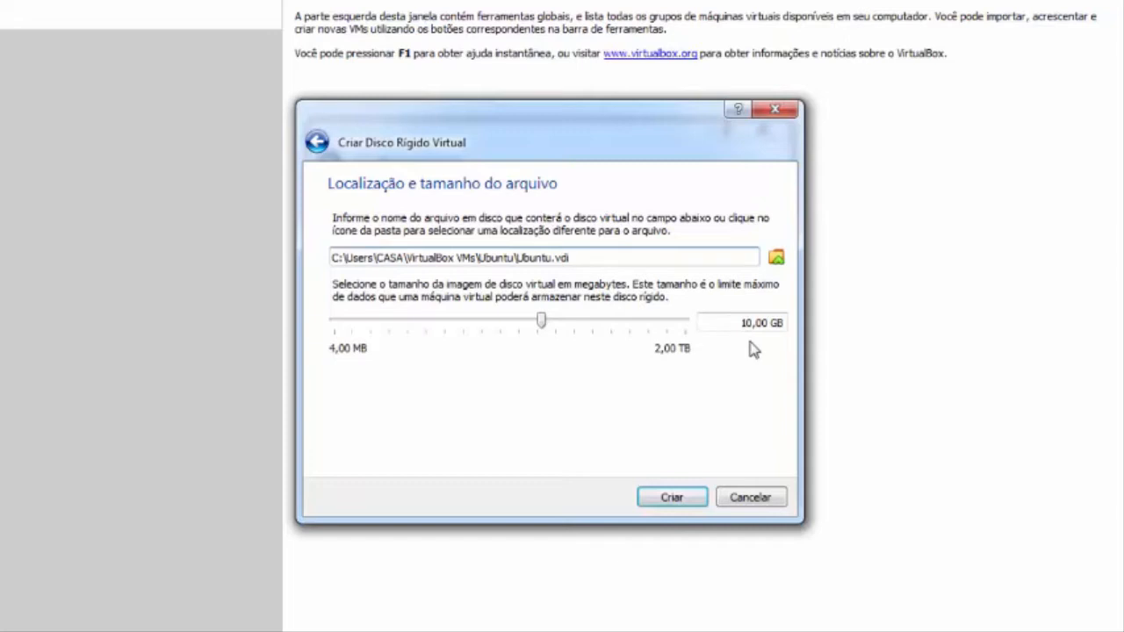
{"action": "left_click", "coordinate": [669, 497]}
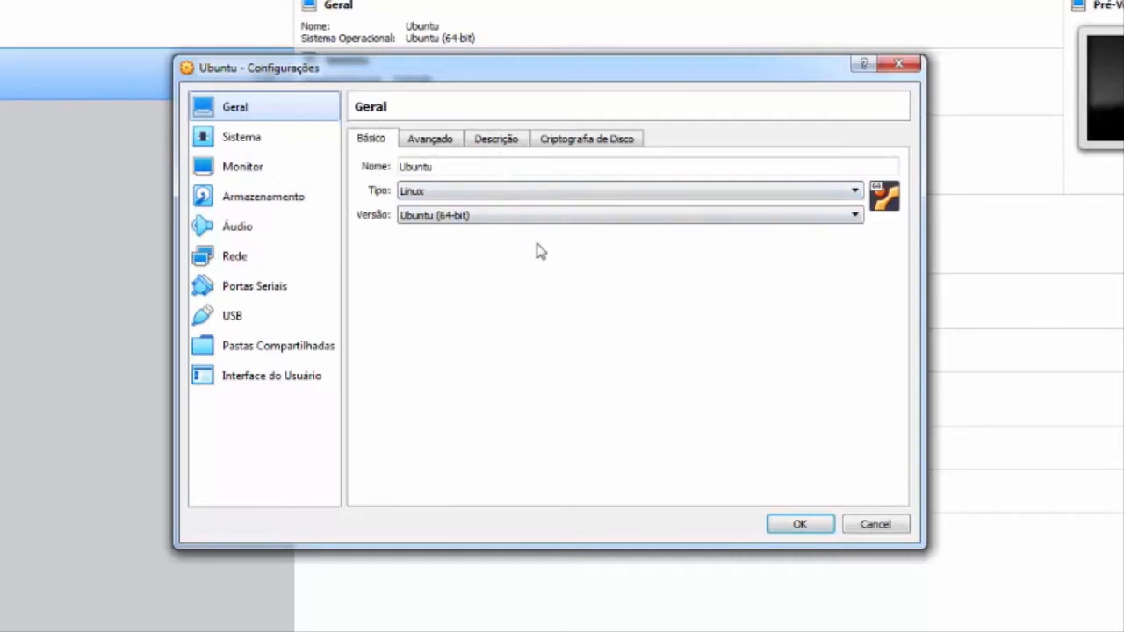
Step: In the Ubuntu machine's settings, exclude the floppy (Disquete) from the boot order and set the video memory to 64 MB
{"action": "left_click", "coordinate": [253, 142]}
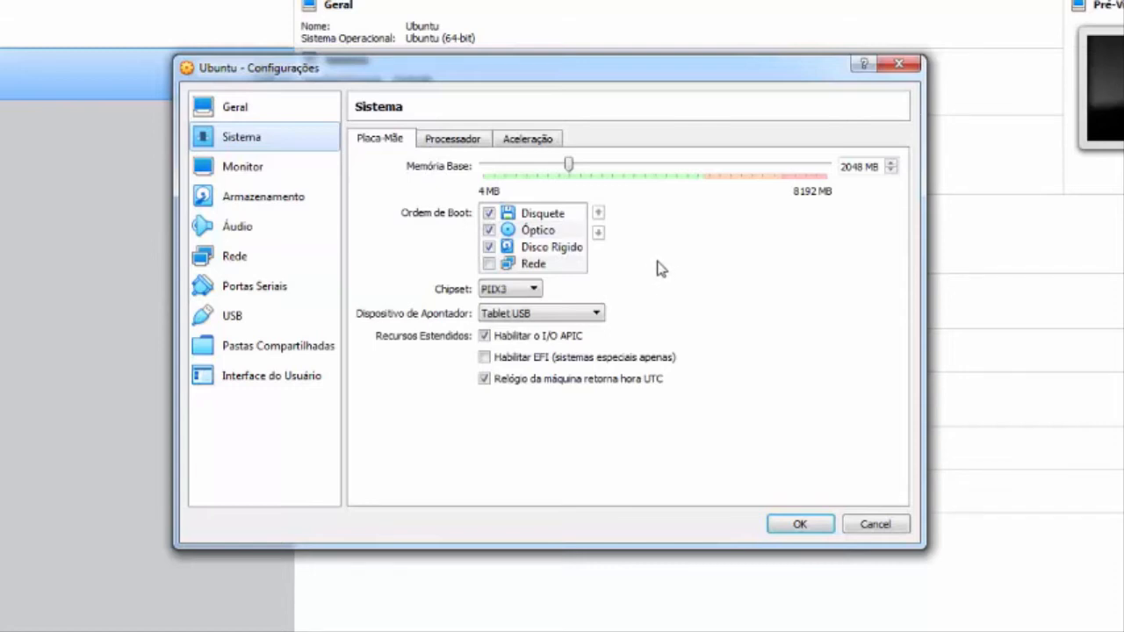
{"action": "left_click", "coordinate": [489, 213]}
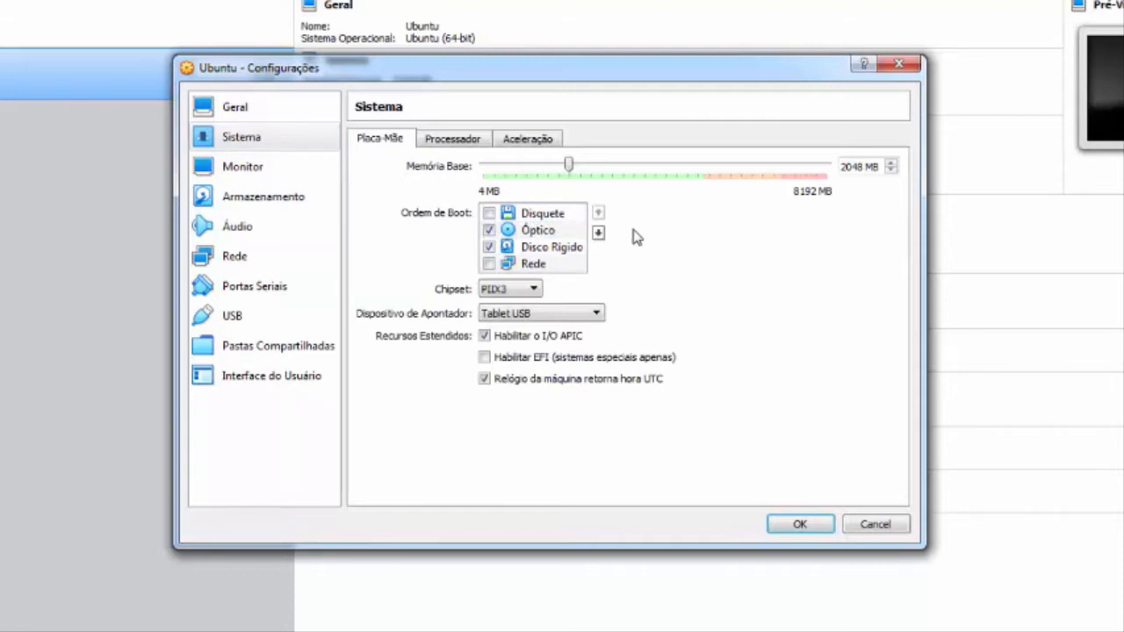
{"action": "left_click", "coordinate": [255, 171]}
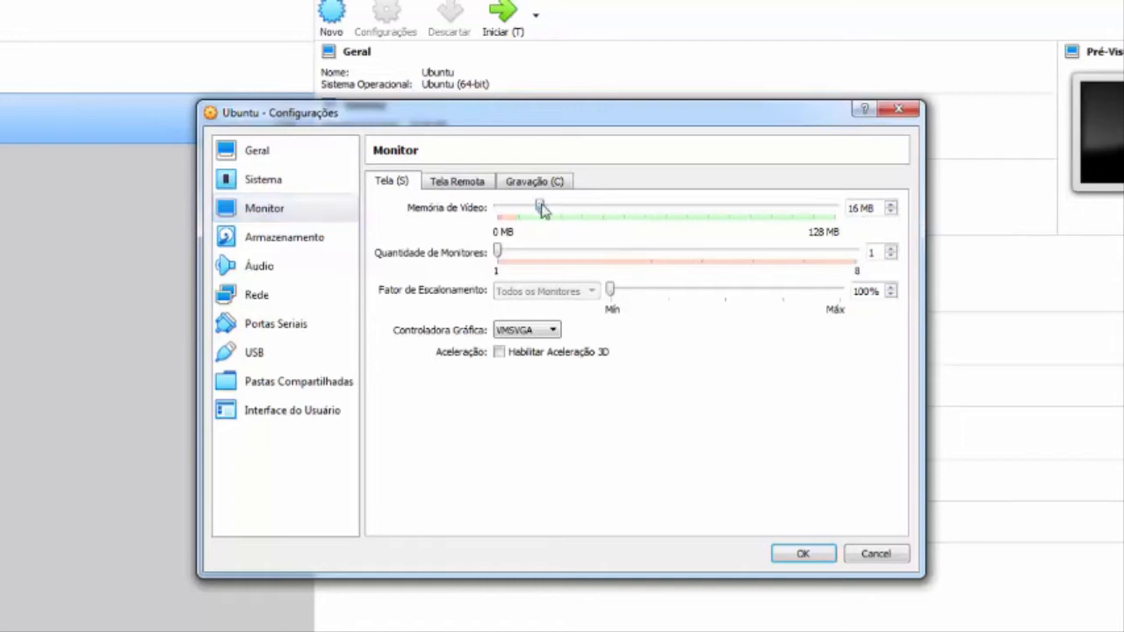
{"action": "left_click_drag", "start_coordinate": [539, 207], "coordinate": [663, 217]}
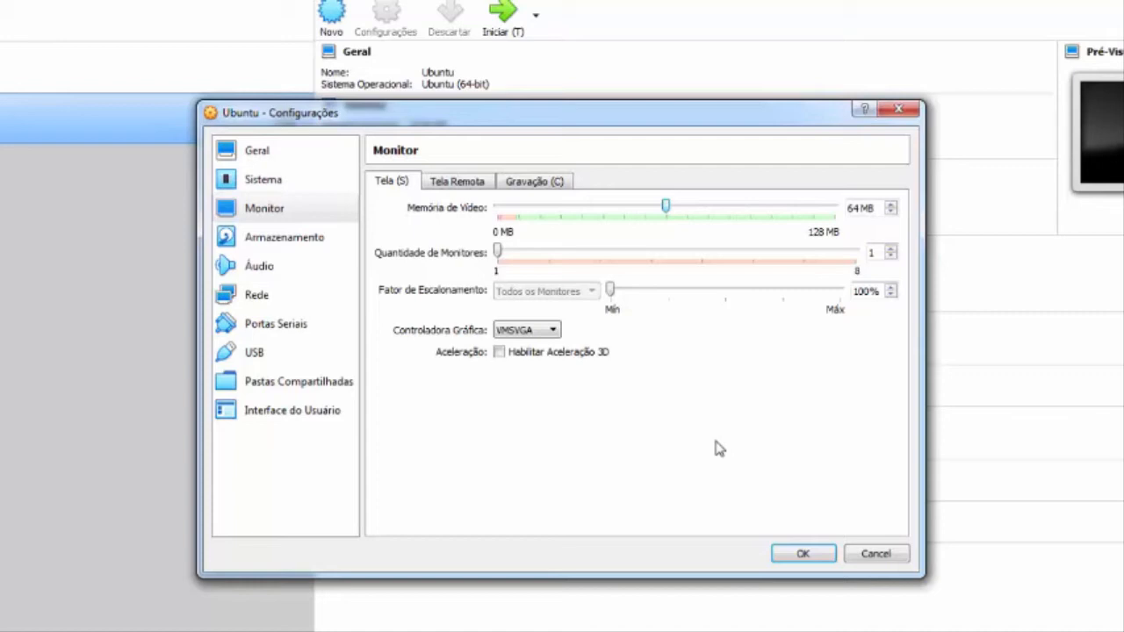
Step: Change the Ubuntu machine's graphics controller to VBoxSVGA
{"action": "left_click", "coordinate": [552, 332]}
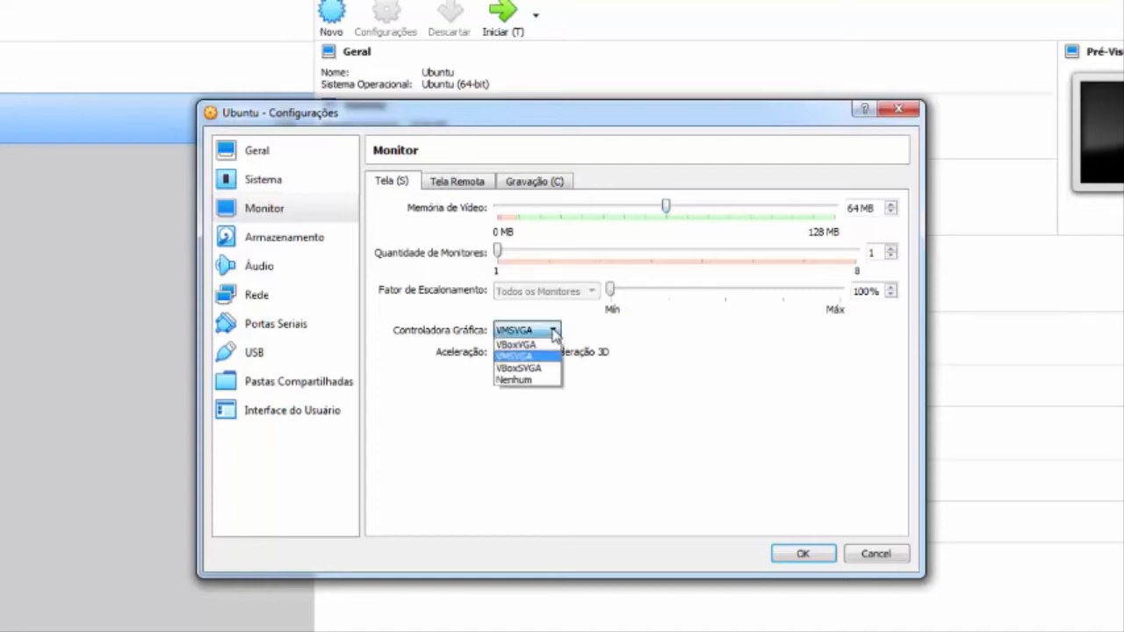
{"action": "left_click", "coordinate": [553, 332]}
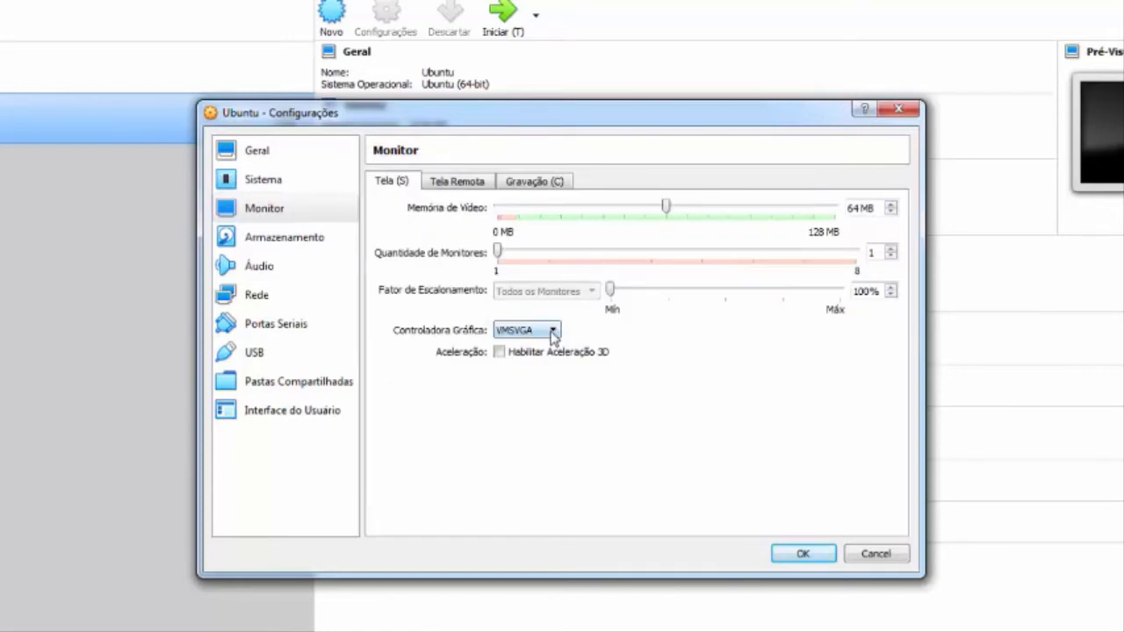
{"action": "left_click", "coordinate": [550, 333]}
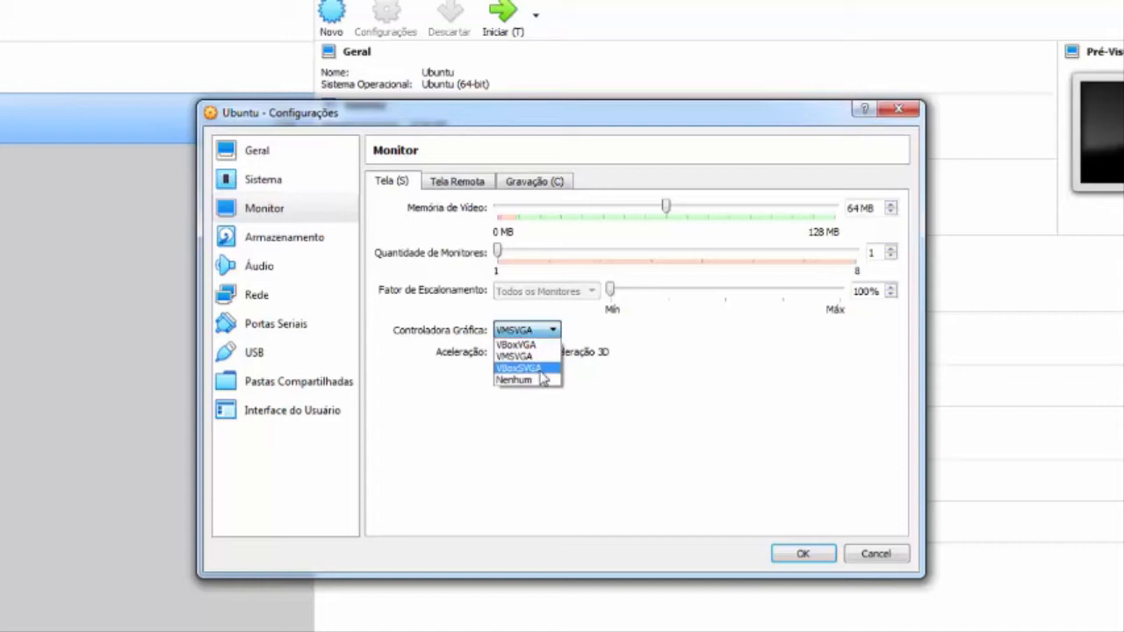
{"action": "left_click", "coordinate": [541, 370]}
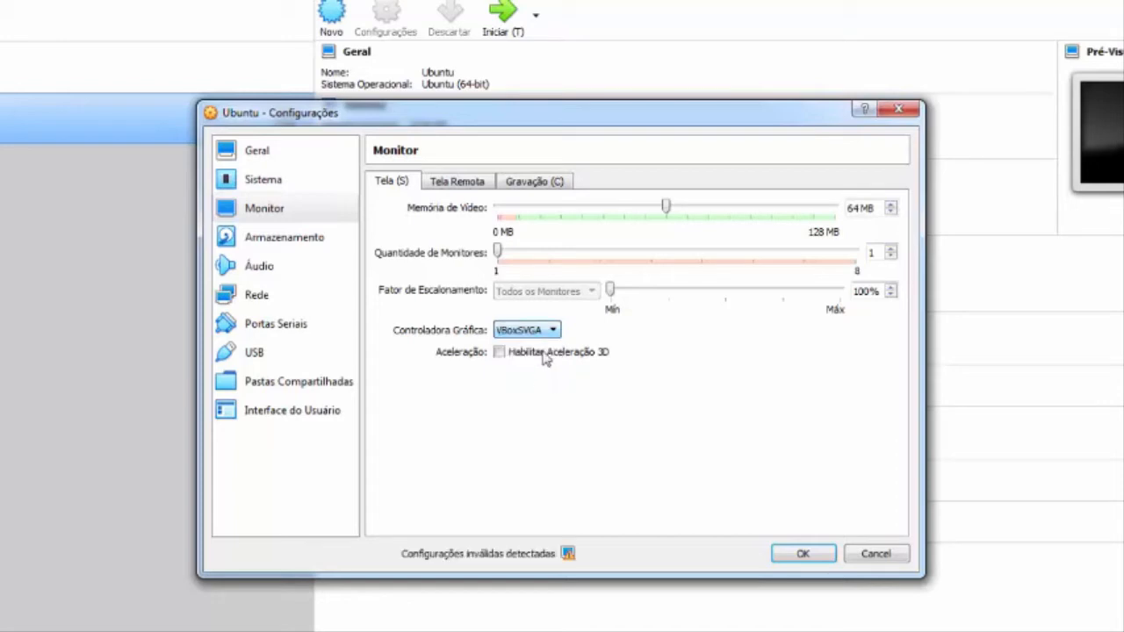
Step: Connect network adapter 1 in bridged mode (Placa em modo Bridge), set its promiscuous mode to Permitir Tudo, and save the settings
{"action": "left_click", "coordinate": [297, 242]}
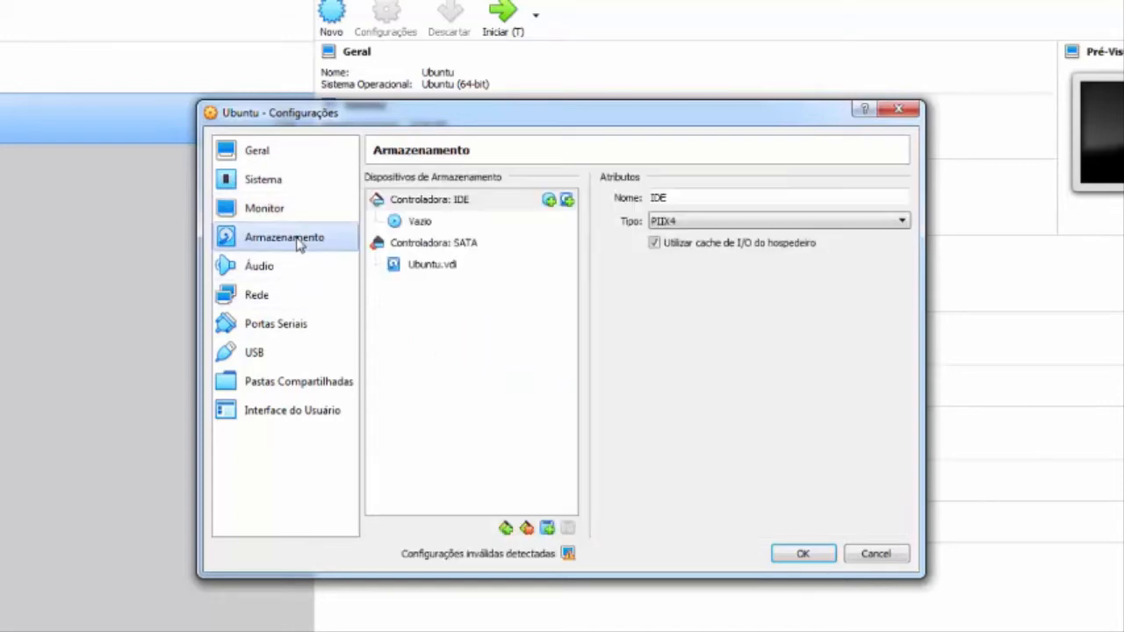
{"action": "left_click", "coordinate": [270, 313]}
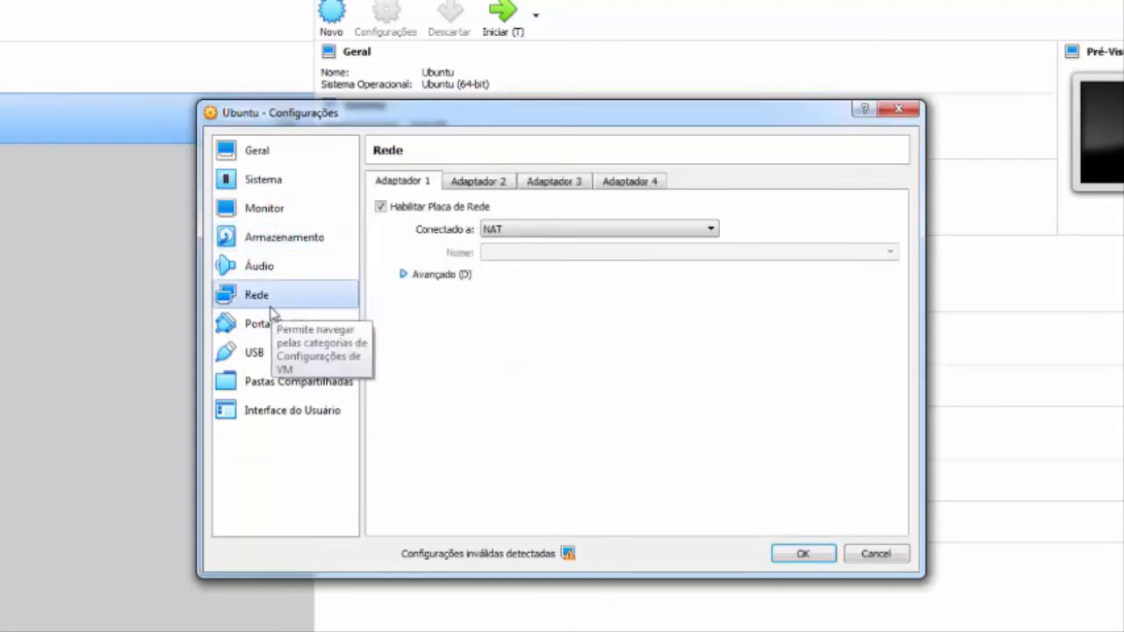
{"action": "left_click", "coordinate": [607, 230]}
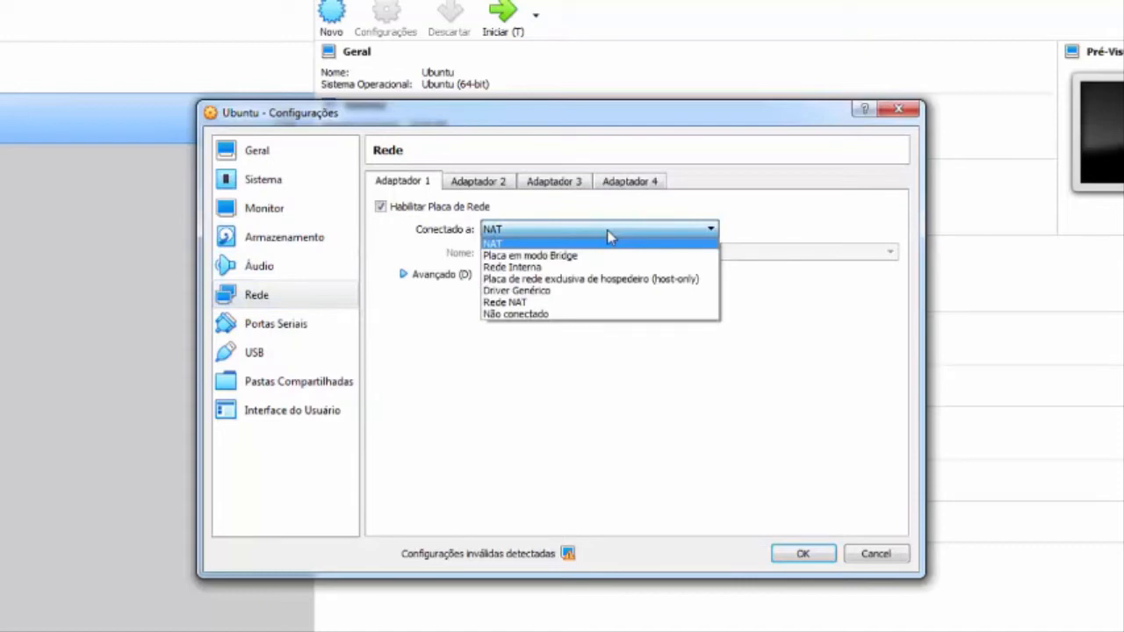
{"action": "left_click", "coordinate": [569, 256]}
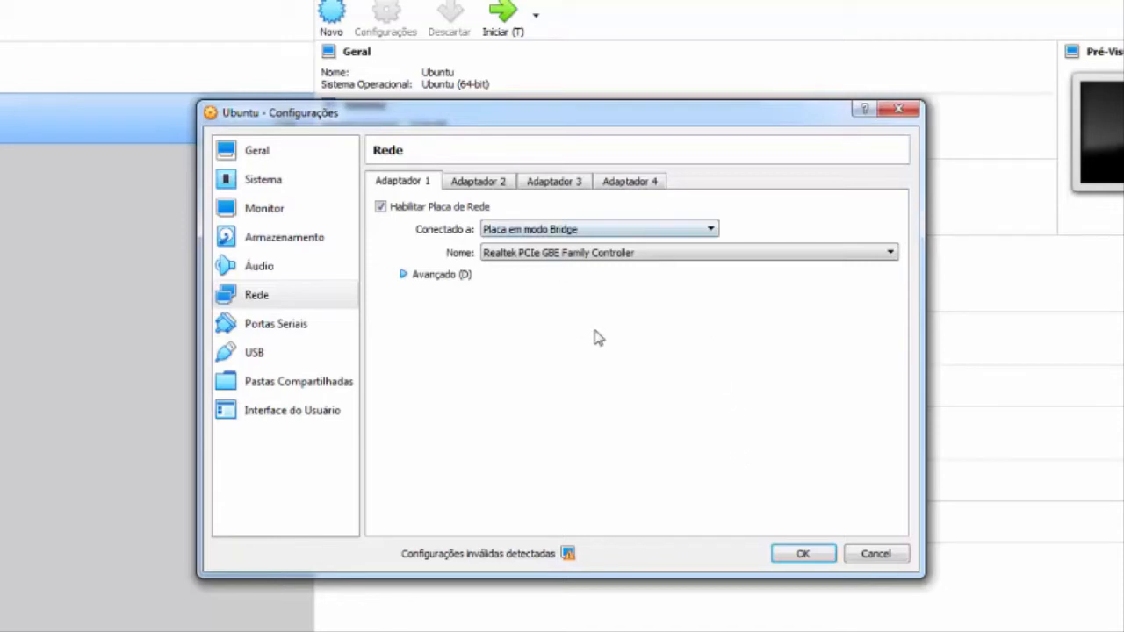
{"action": "left_click", "coordinate": [458, 279]}
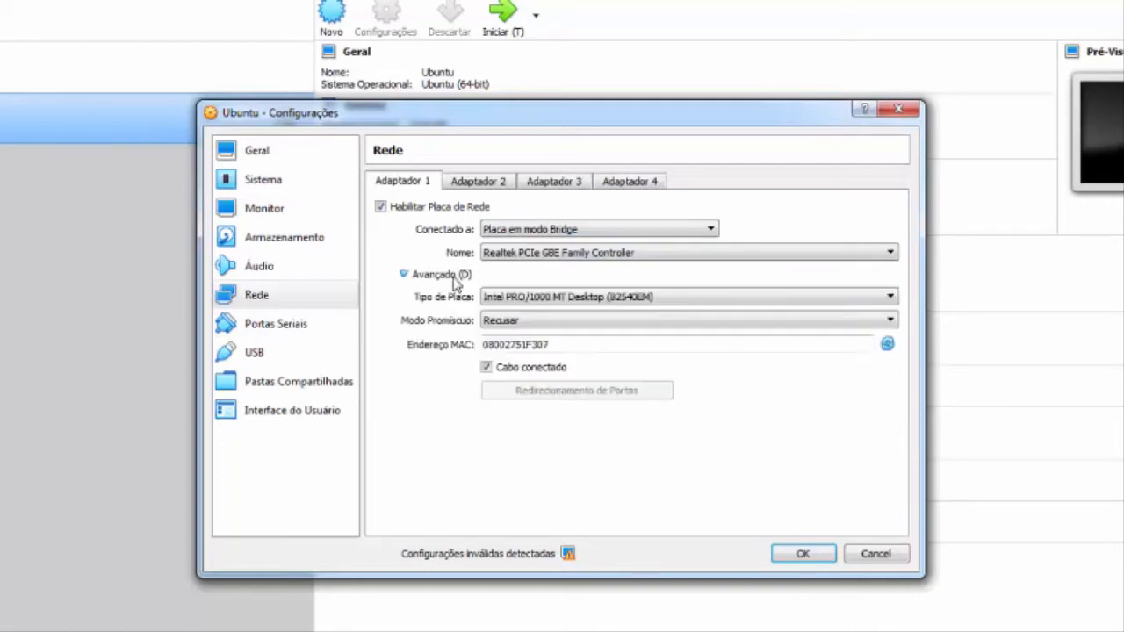
{"action": "left_click", "coordinate": [527, 322]}
{"action": "left_click", "coordinate": [532, 358]}
{"action": "left_click", "coordinate": [803, 554]}
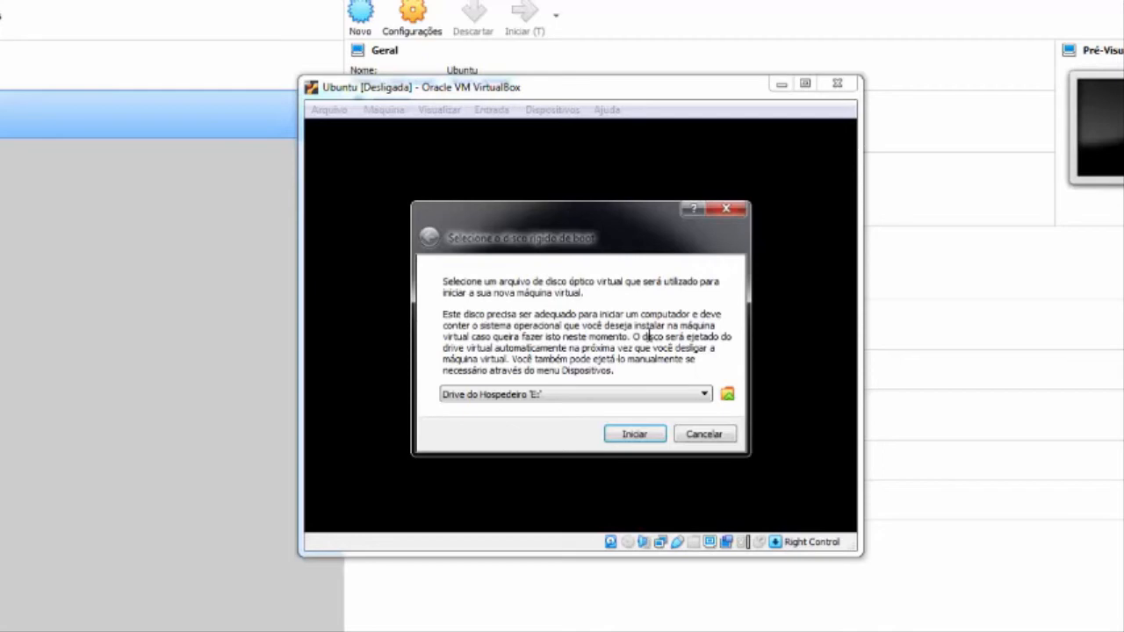
Step: Choose the desktop image ubuntu-18.04.4-desktop-amd64 as the boot disc and start the virtual machine from it
{"action": "left_click", "coordinate": [727, 396]}
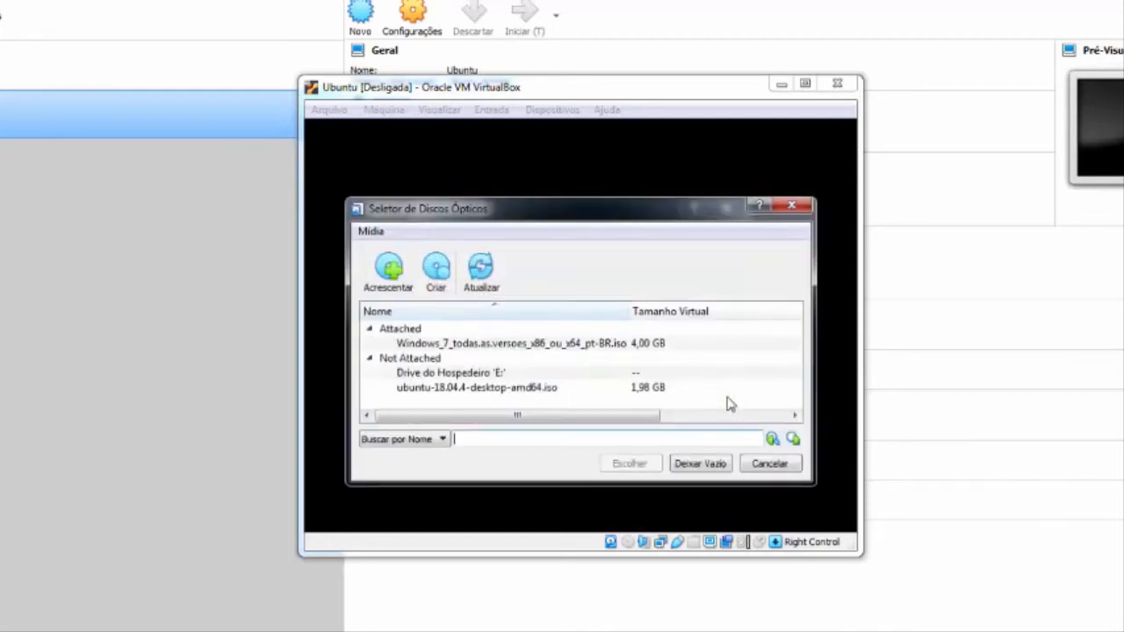
{"action": "left_click", "coordinate": [392, 277]}
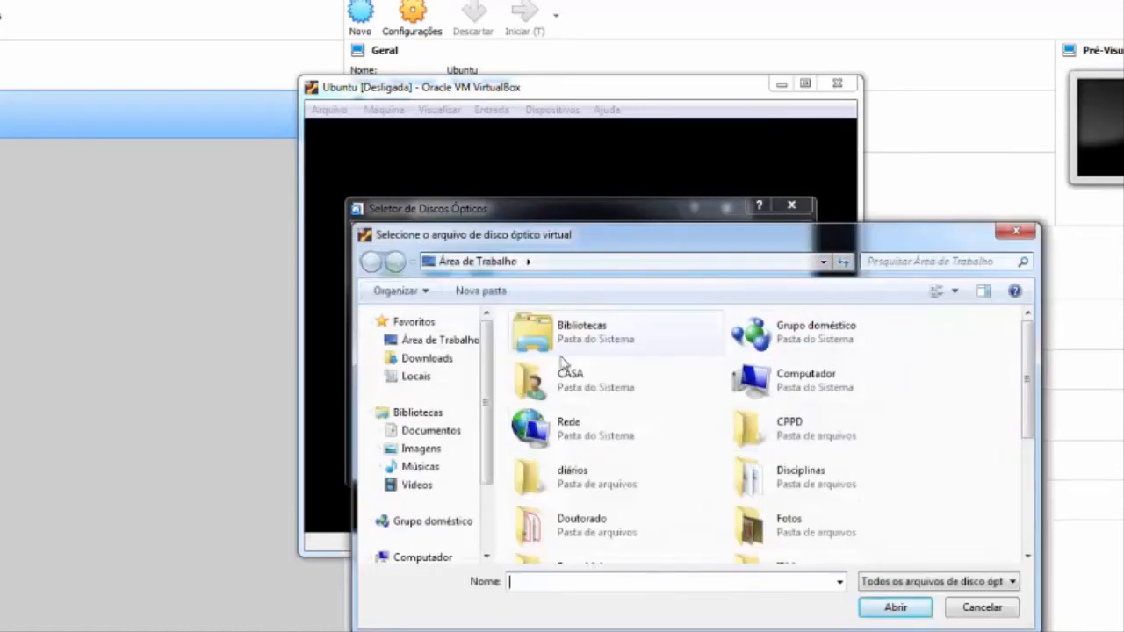
{"action": "left_click_drag", "start_coordinate": [1027, 385], "coordinate": [1032, 505]}
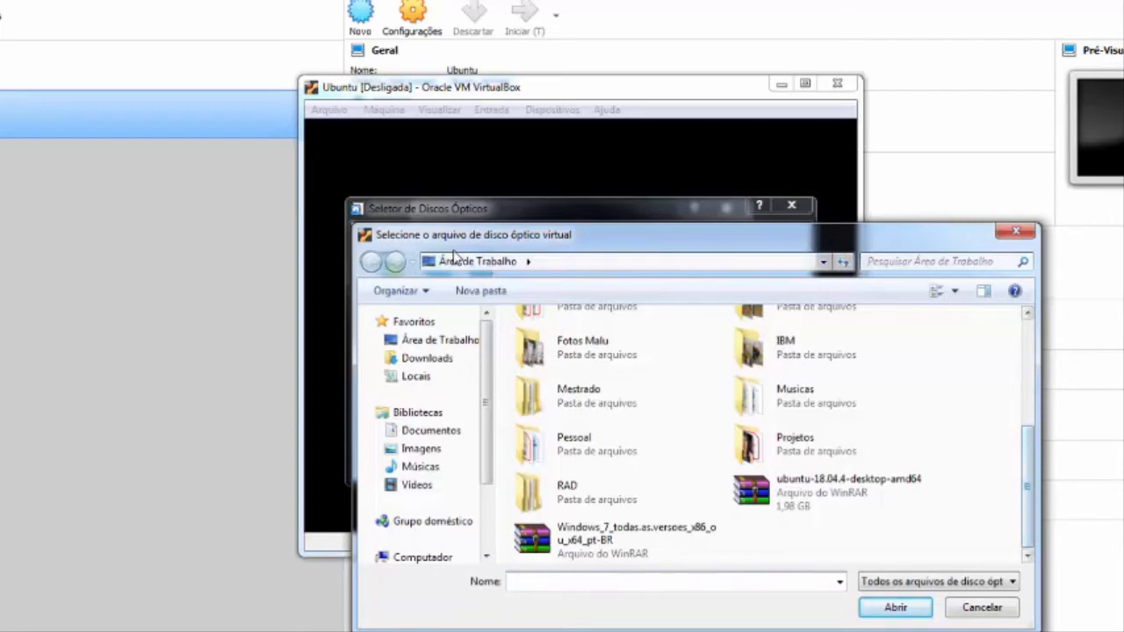
{"action": "left_click", "coordinate": [789, 496]}
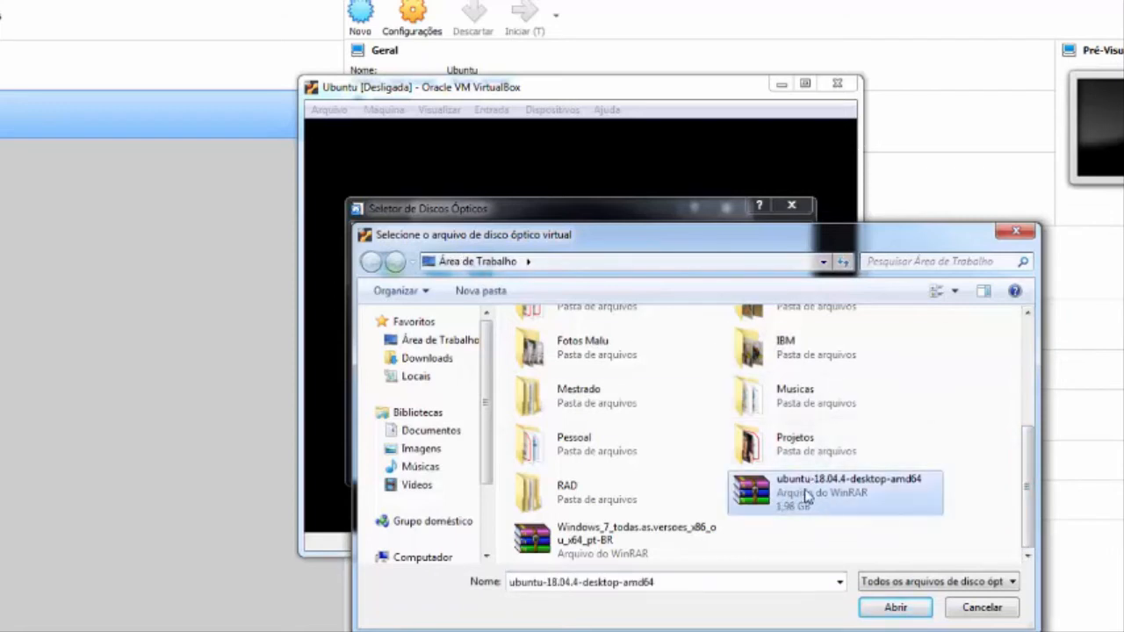
{"action": "left_click", "coordinate": [893, 607]}
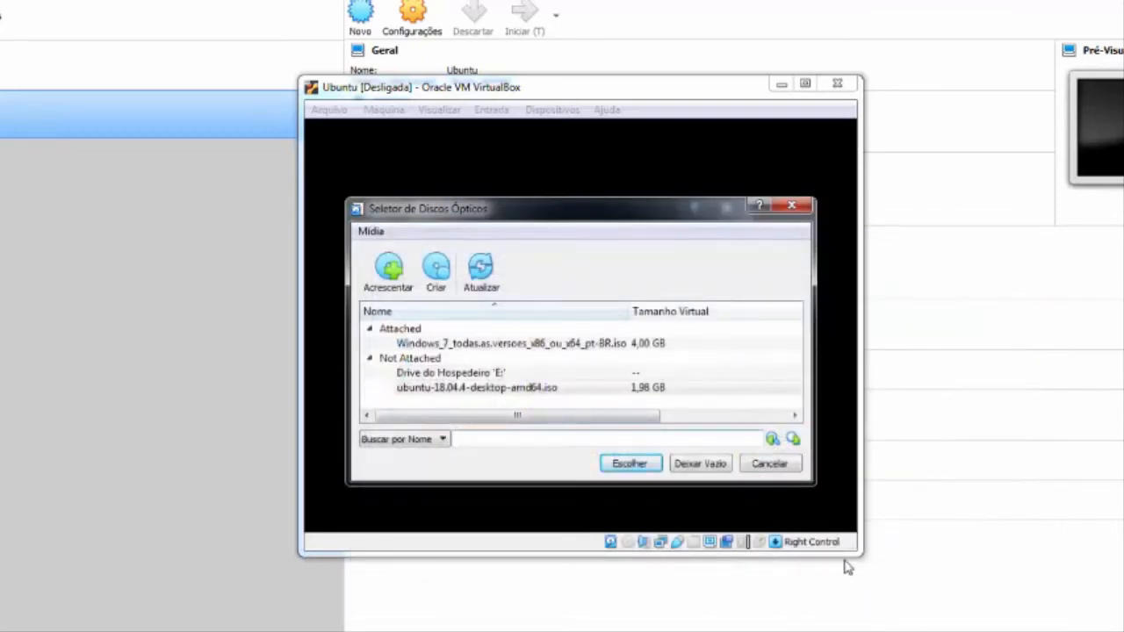
{"action": "left_click", "coordinate": [617, 466]}
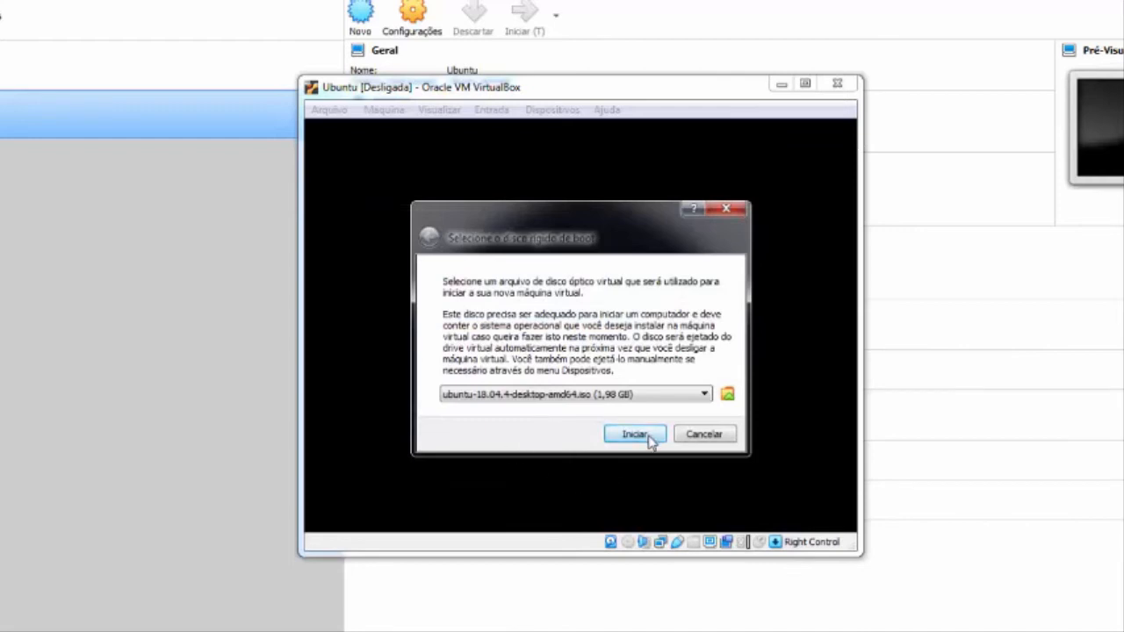
{"action": "left_click", "coordinate": [649, 434]}
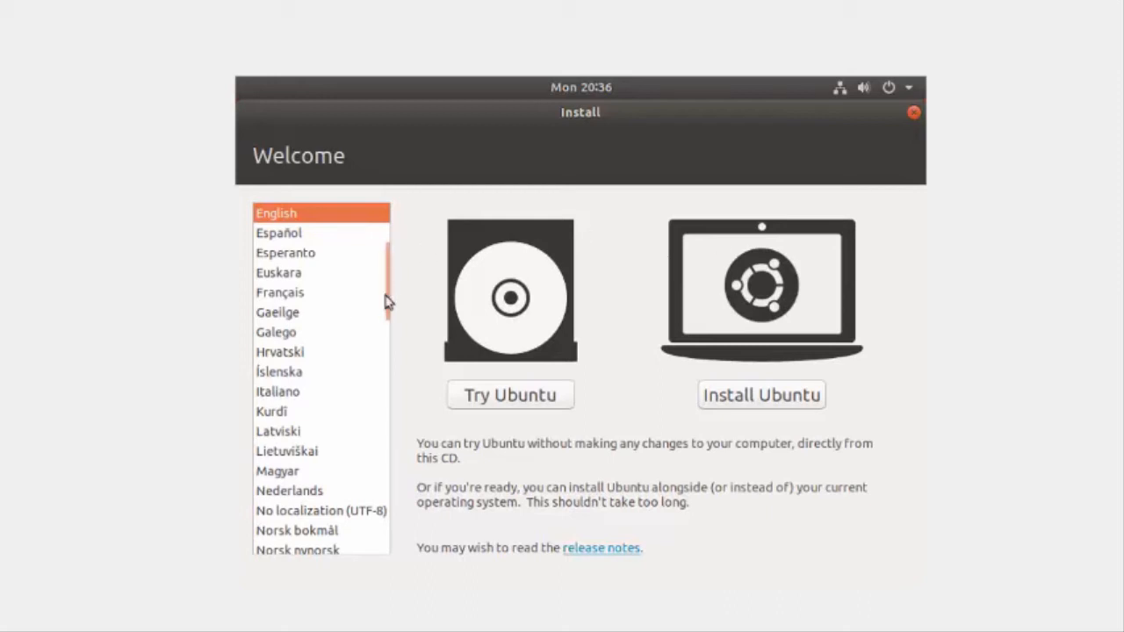
Step: Choose Português do Brasil as the installer language and start the Ubuntu installation
{"action": "left_click_drag", "start_coordinate": [389, 296], "coordinate": [389, 371]}
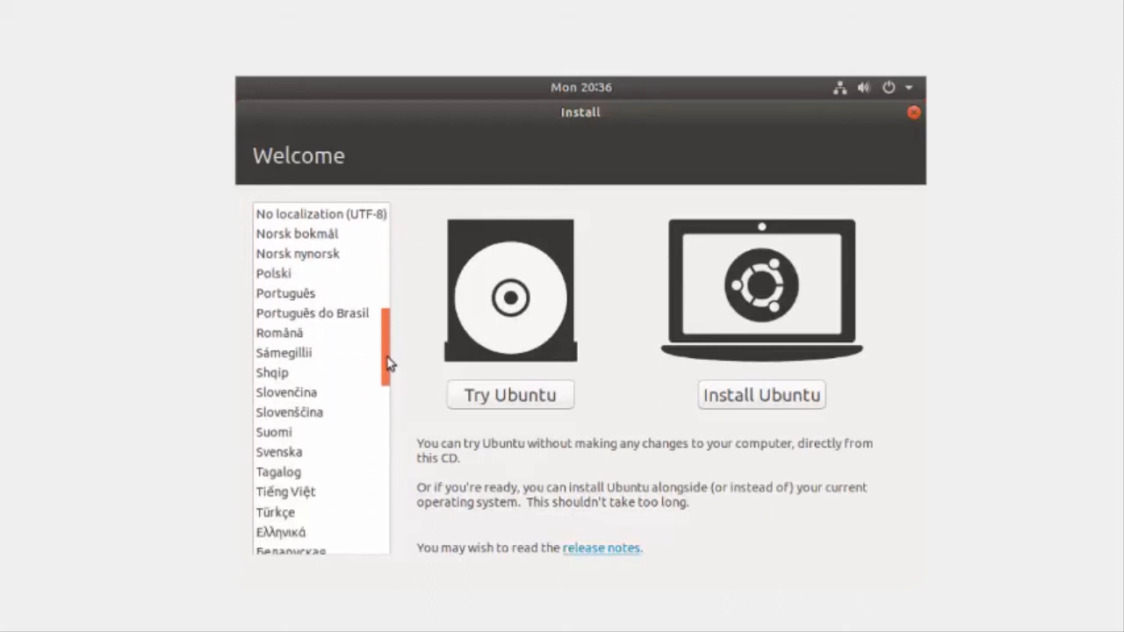
{"action": "left_click", "coordinate": [321, 324]}
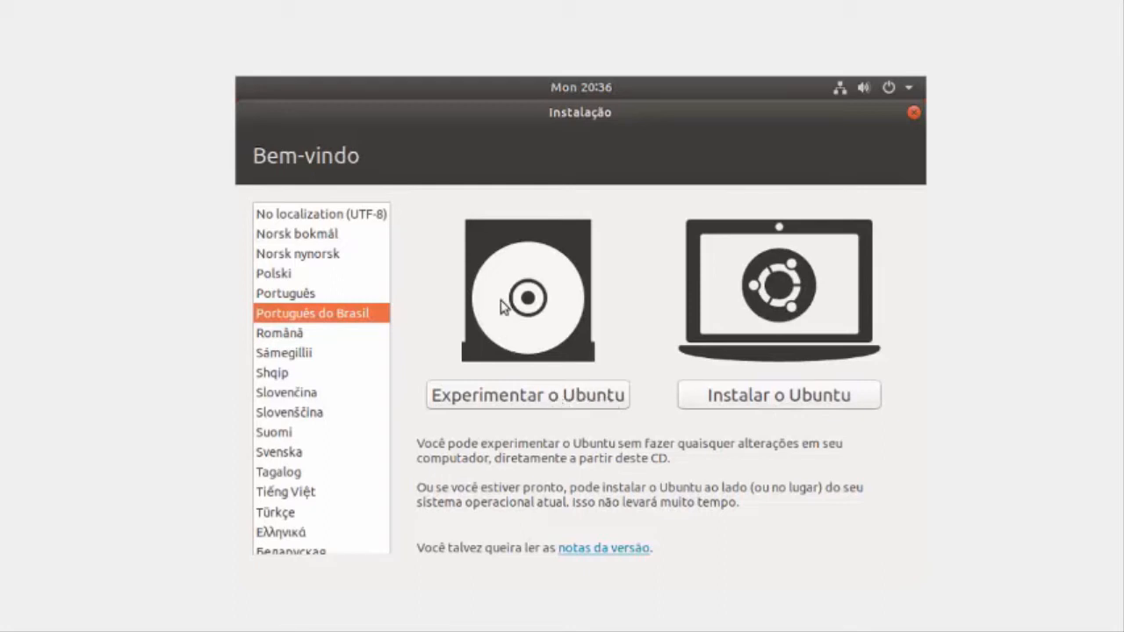
{"action": "left_click", "coordinate": [780, 400]}
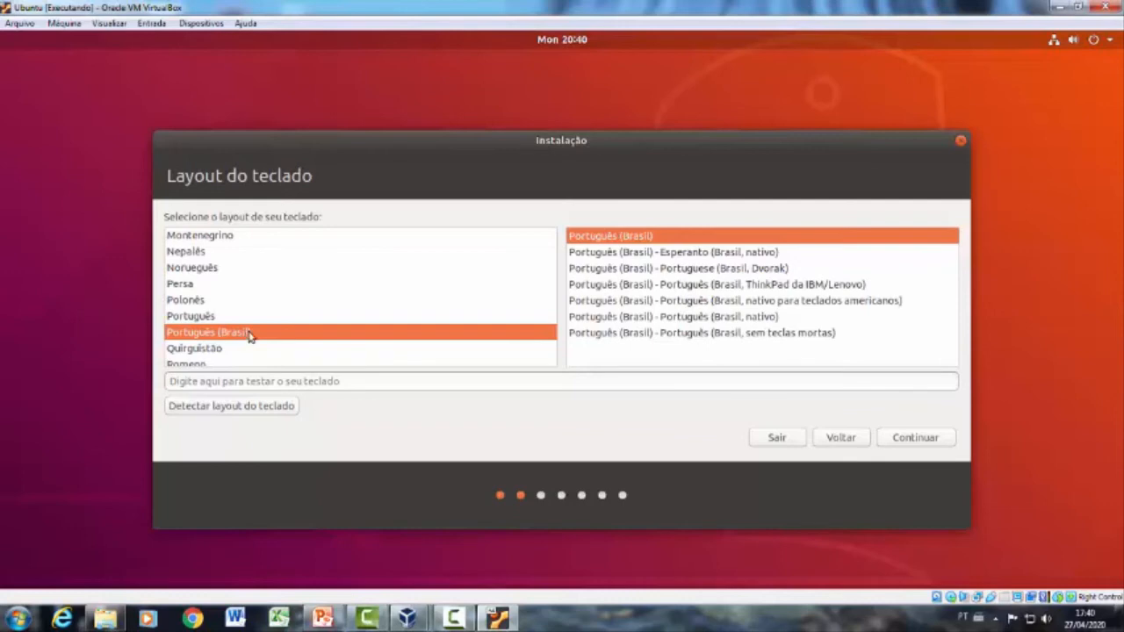
Step: Accept the Português (Brasil) keyboard layout and choose Instalação mínima with third-party graphics, Wi-Fi and media software included
{"action": "left_click", "coordinate": [925, 445]}
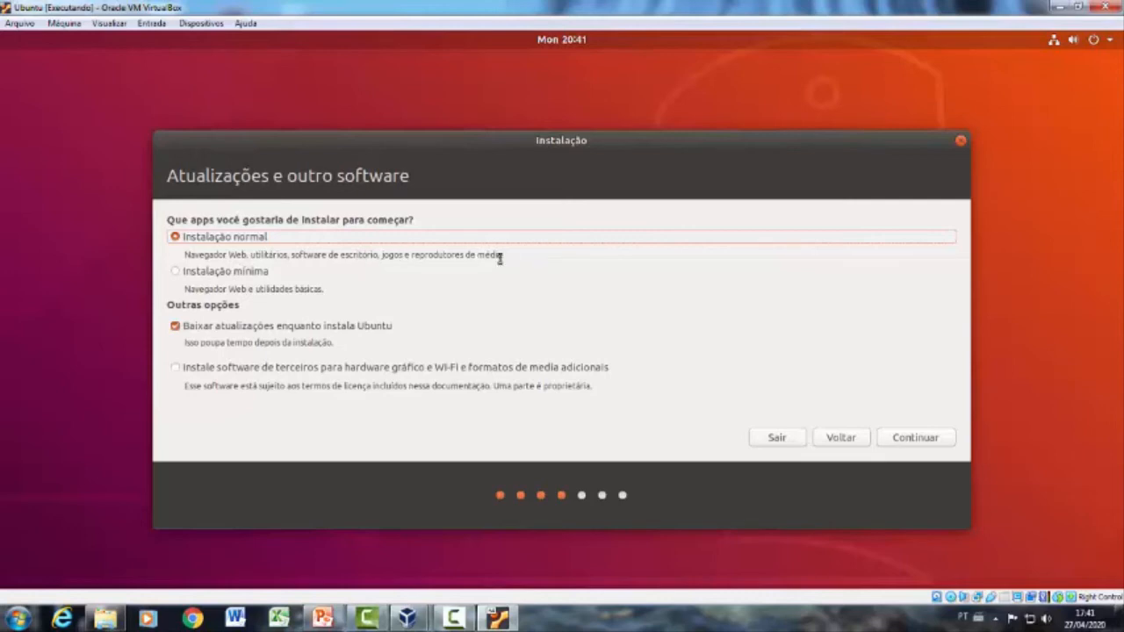
{"action": "left_click", "coordinate": [175, 273]}
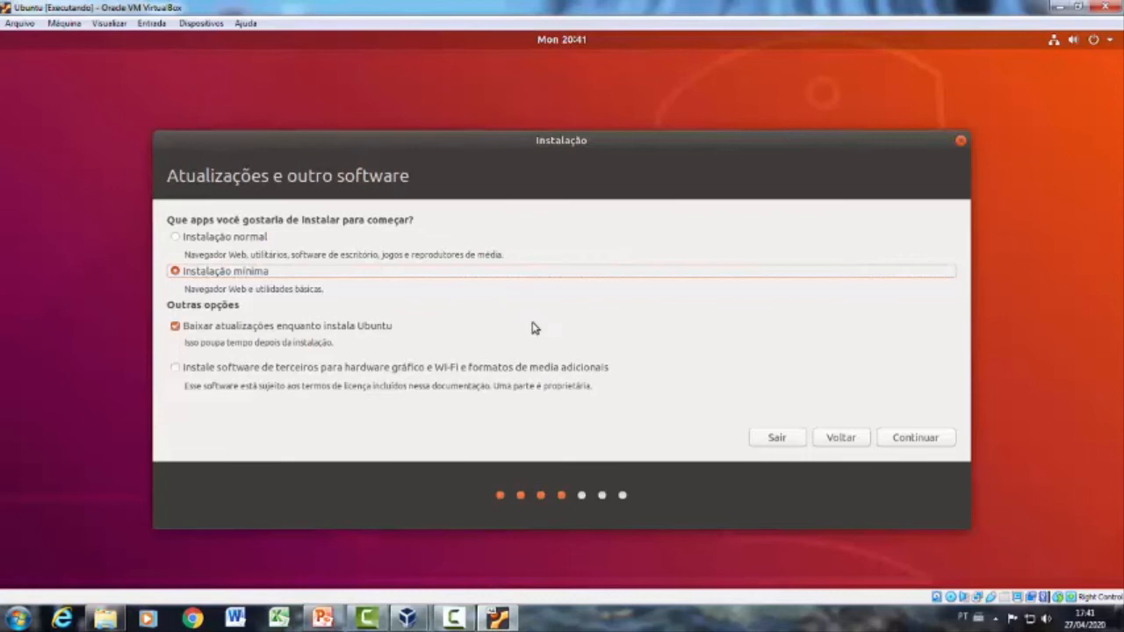
{"action": "left_click", "coordinate": [175, 368]}
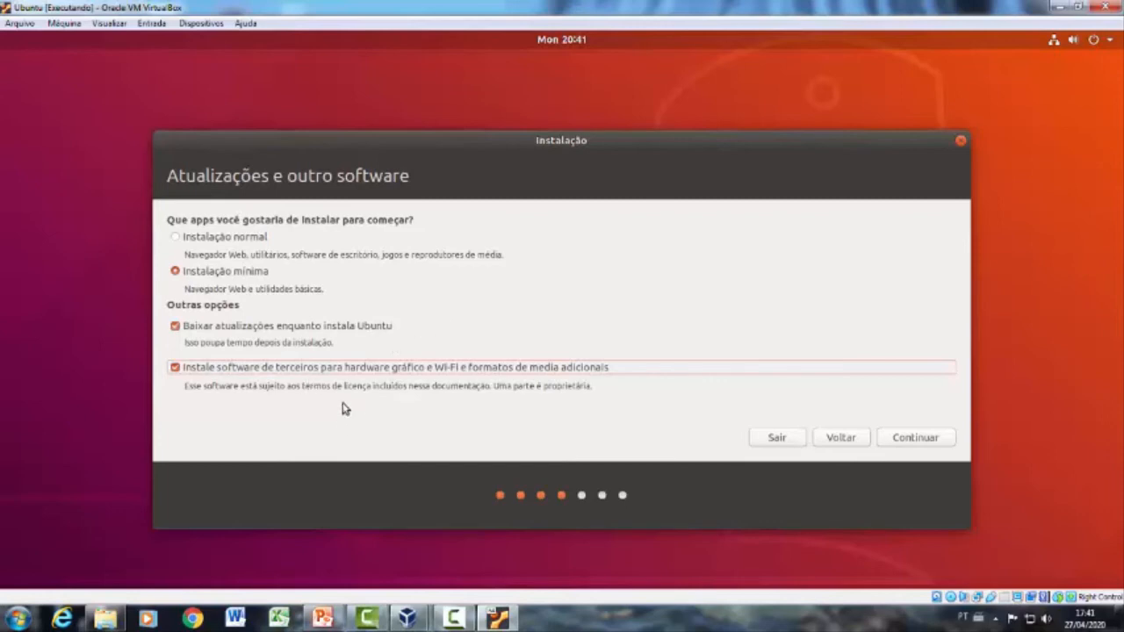
{"action": "left_click", "coordinate": [927, 437]}
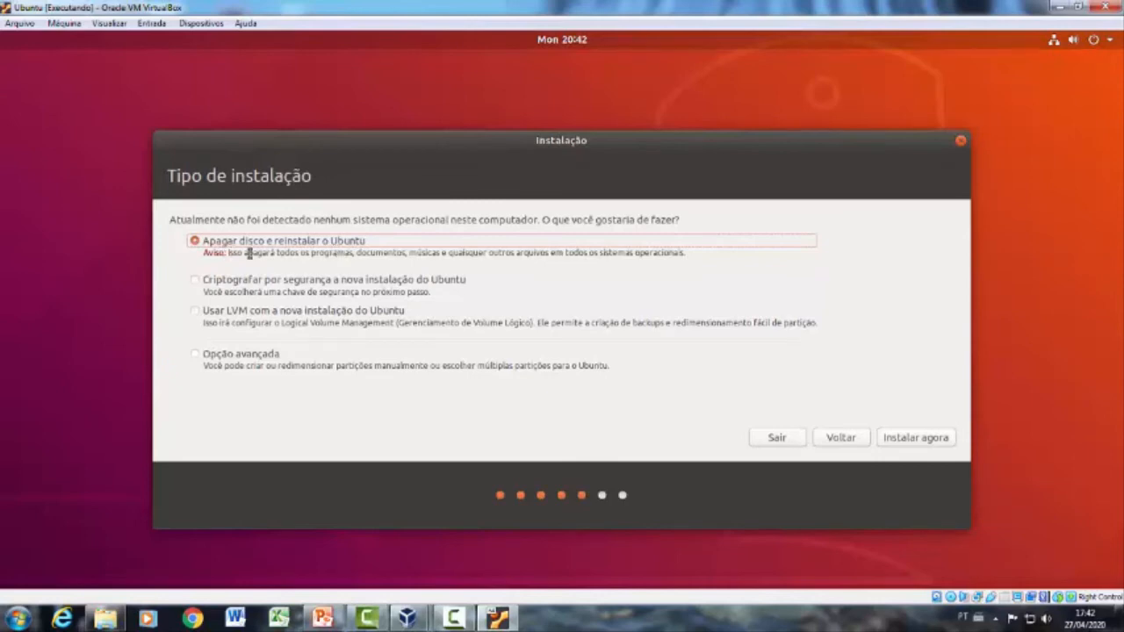
Step: Start the installation with the option to erase the disk and install Ubuntu, and approve writing the partition changes
{"action": "left_click", "coordinate": [912, 439]}
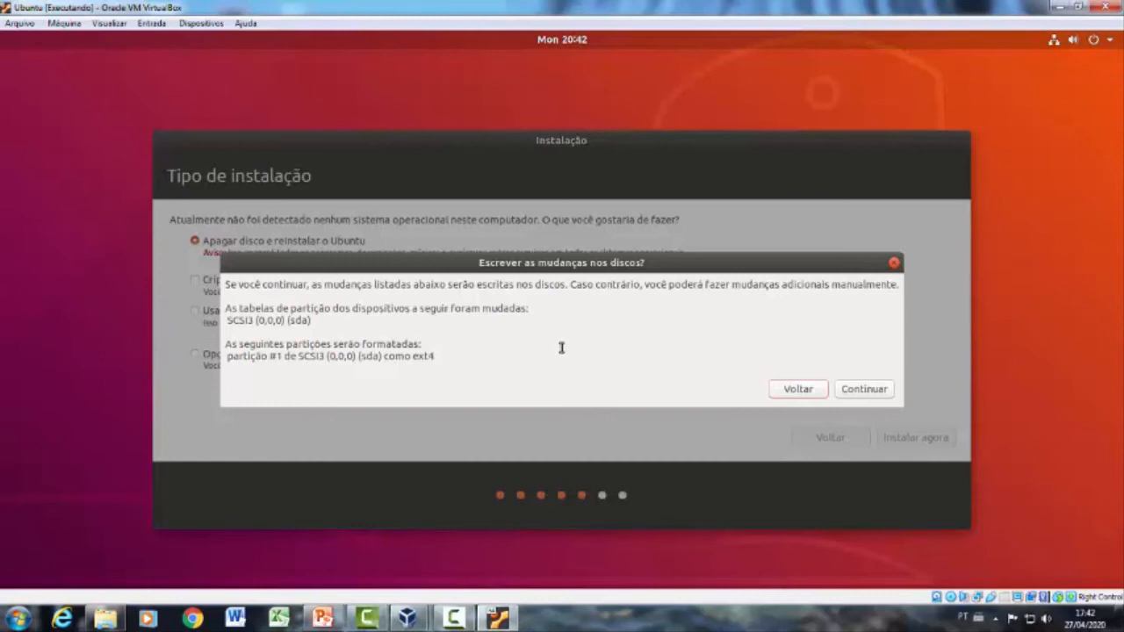
{"action": "left_click", "coordinate": [864, 389]}
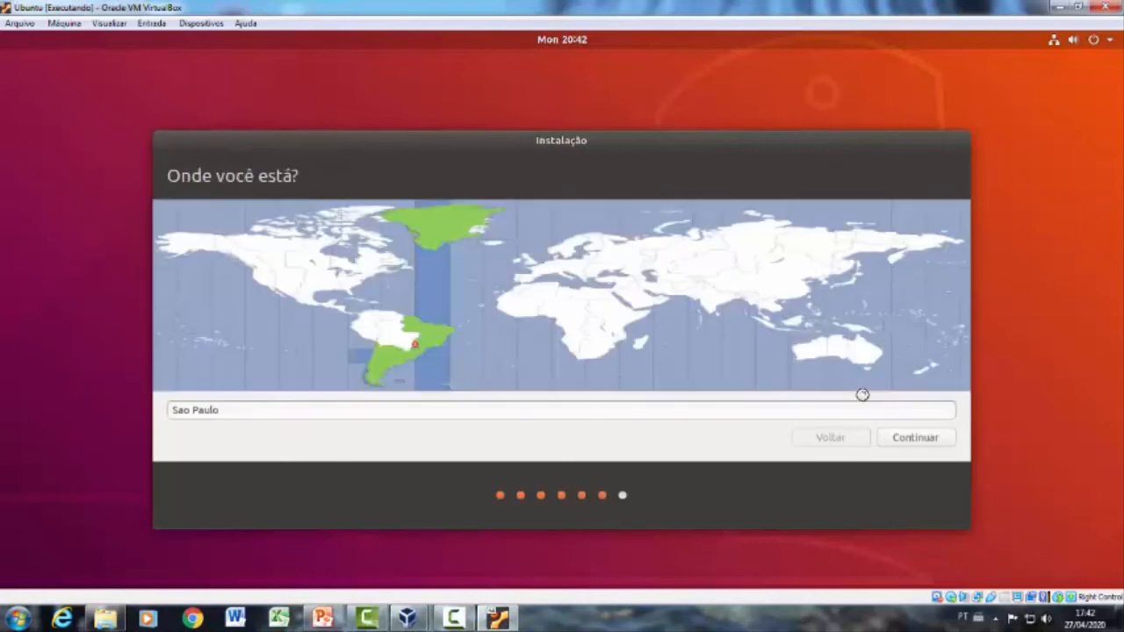
Step: Set the location to São João Evangelista (Minas Gerais, Brazil) and continue to the user account details
{"action": "key", "text": "BackSpace"}
{"action": "type", "text": "São Jo"}
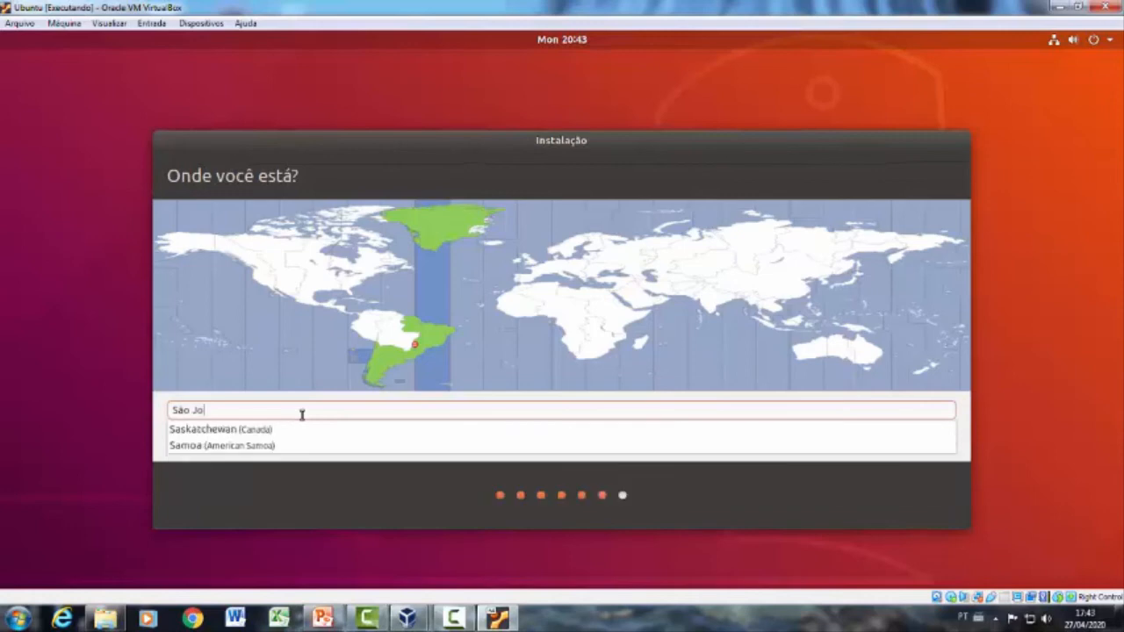
{"action": "type", "text": "ão Evanglis"}
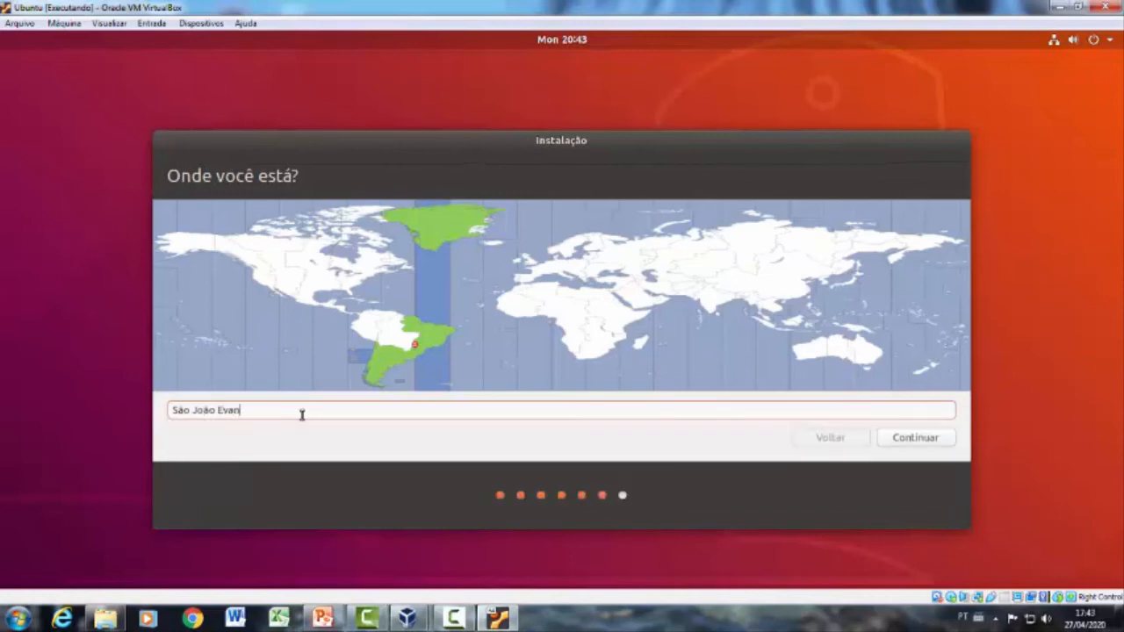
{"action": "key", "text": "BackSpace"}
{"action": "key", "text": "BackSpace"}
{"action": "key", "text": "BackSpace"}
{"action": "key", "text": "BackSpace"}
{"action": "type", "text": "gelista"}
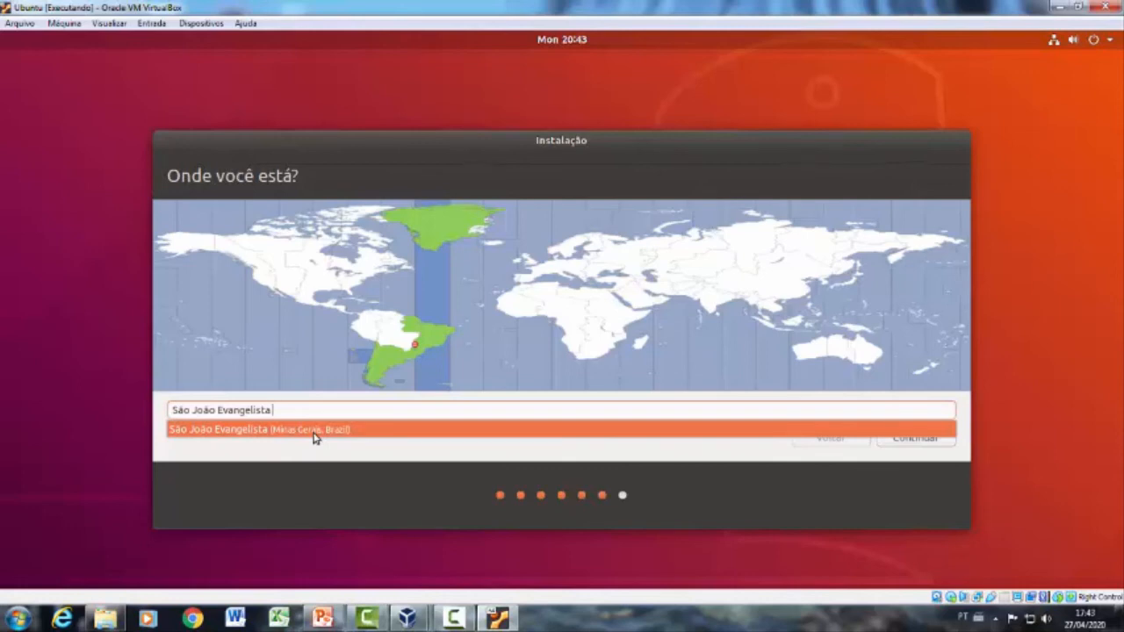
{"action": "left_click", "coordinate": [315, 430]}
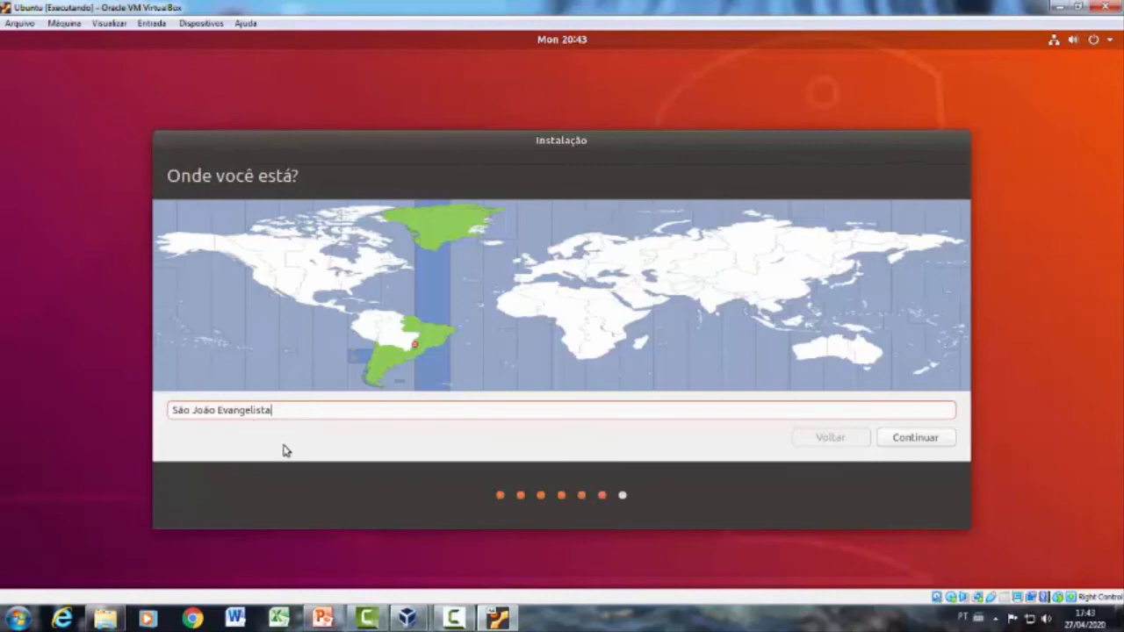
{"action": "left_click", "coordinate": [939, 441]}
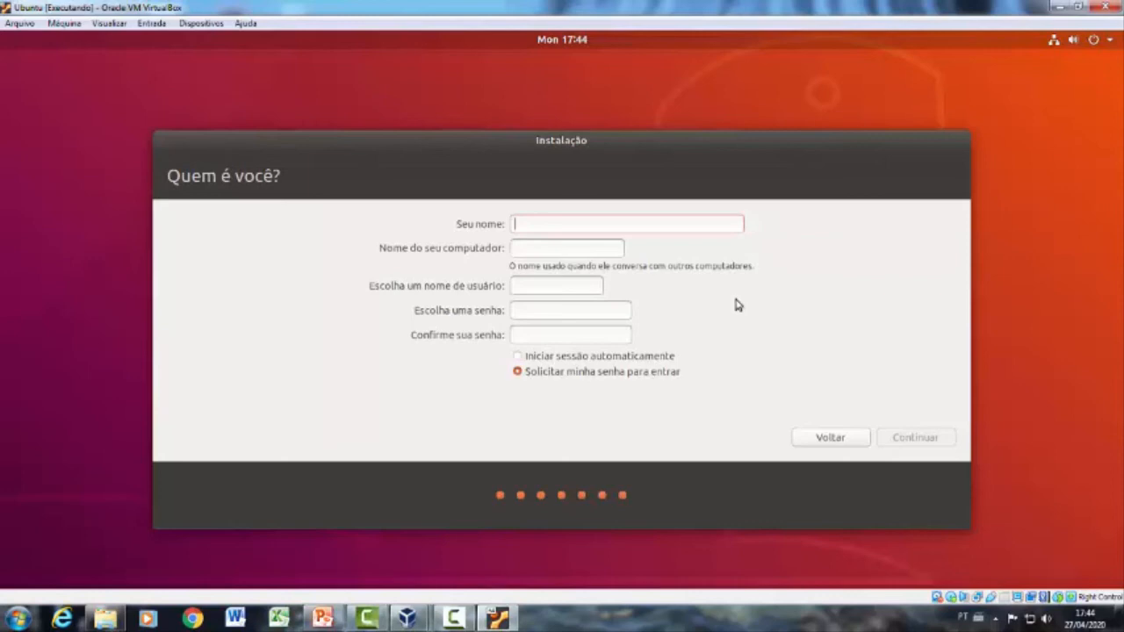
Step: Enter the user's first name without an accent in the Seu nome field
{"action": "type", "text": "Geovália"}
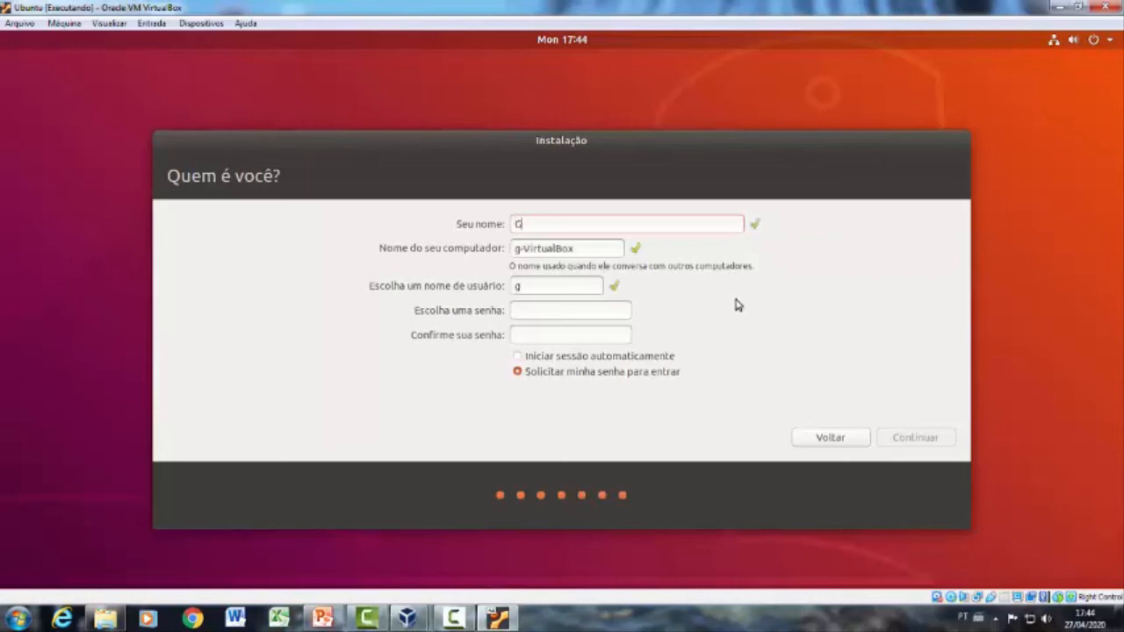
{"action": "key", "text": "BackSpace"}
{"action": "key", "text": "BackSpace"}
{"action": "key", "text": "BackSpace"}
{"action": "key", "text": "BackSpace"}
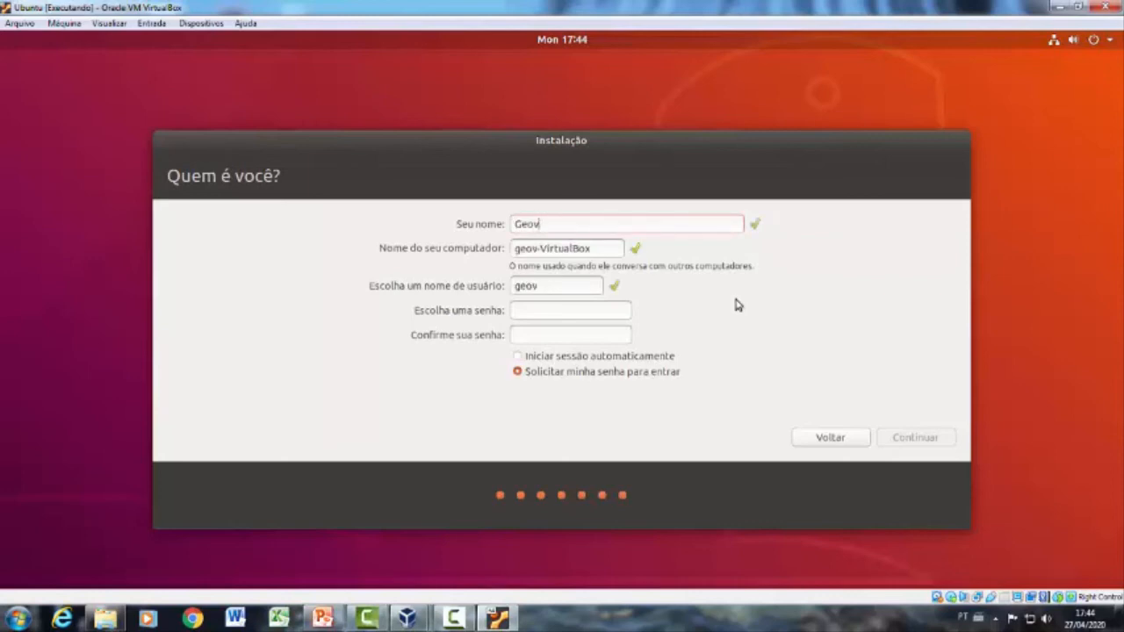
{"action": "type", "text": "alia"}
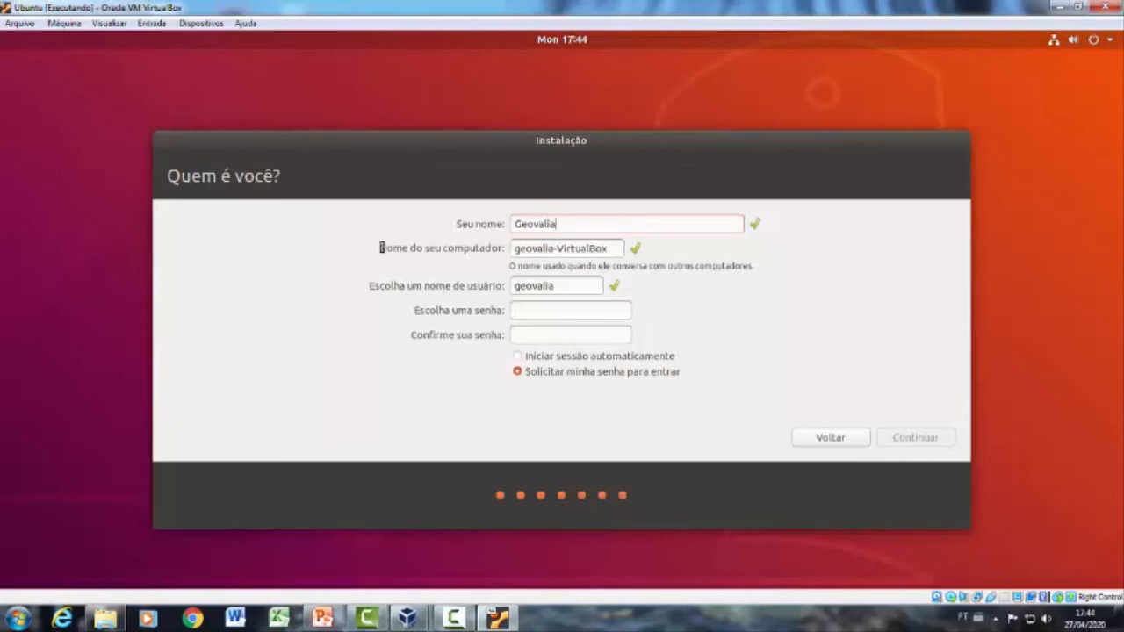
Step: Replace the suggested computer name with SRV-Linux
{"action": "left_click_drag", "start_coordinate": [380, 248], "coordinate": [490, 248]}
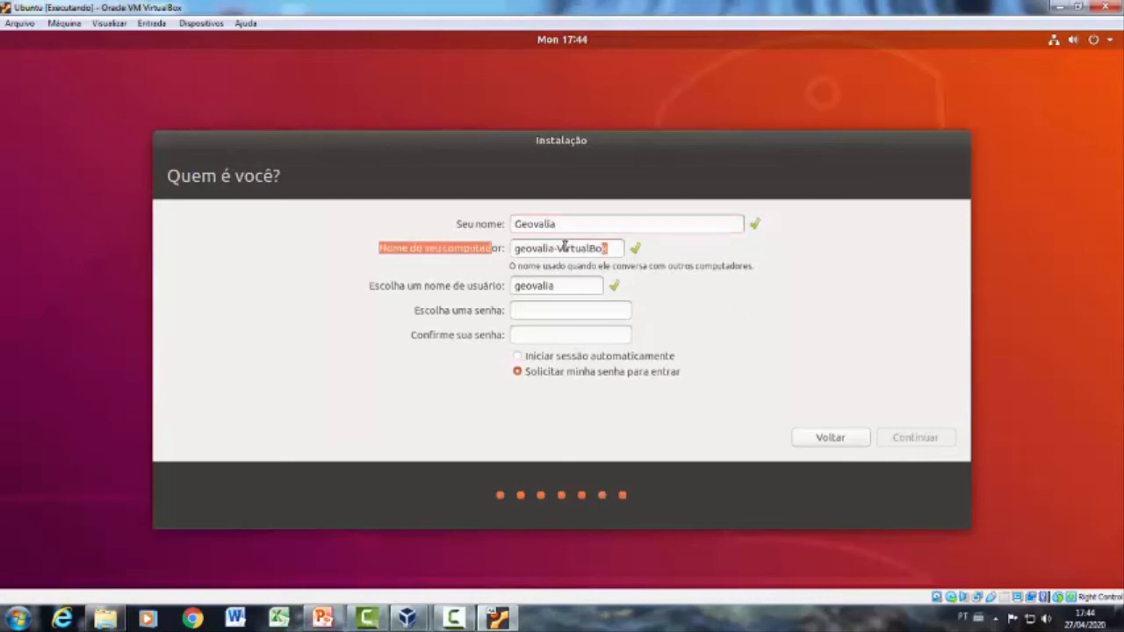
{"action": "triple_click", "coordinate": [606, 248]}
{"action": "key", "text": "BackSpace"}
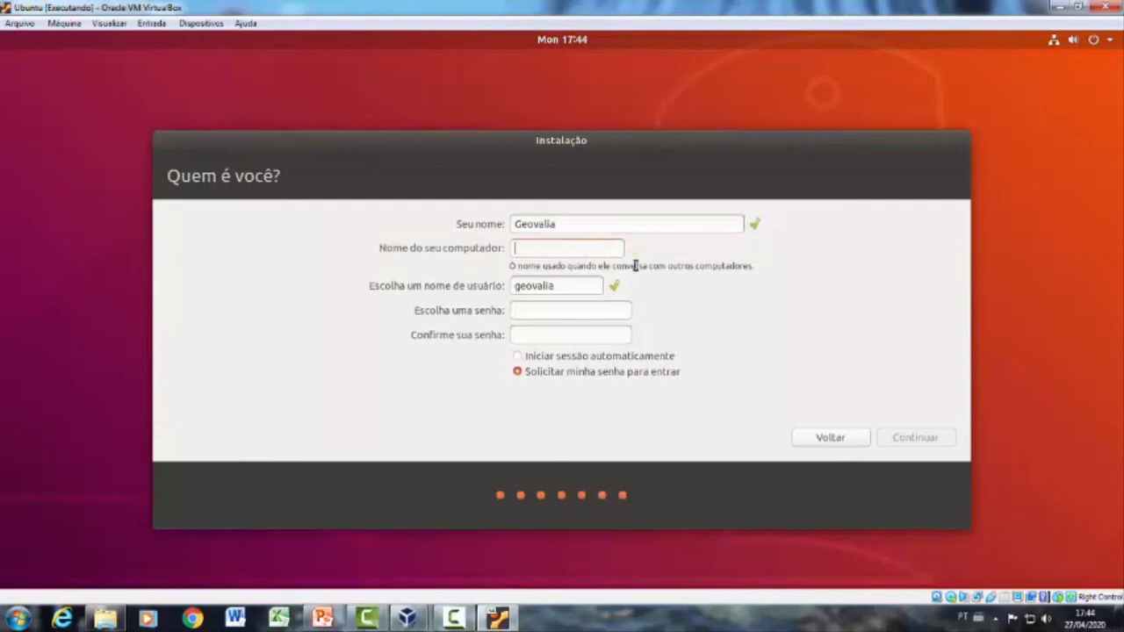
{"action": "type", "text": "s"}
{"action": "key", "text": "BackSpace"}
{"action": "type", "text": "SRV-"}
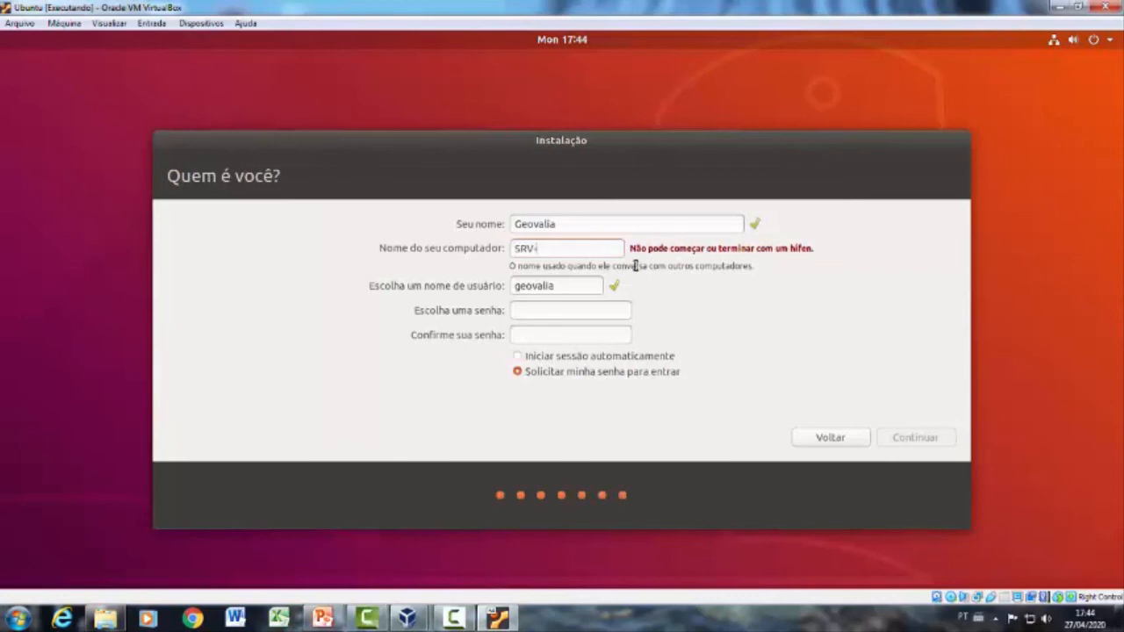
{"action": "type", "text": "BRA"}
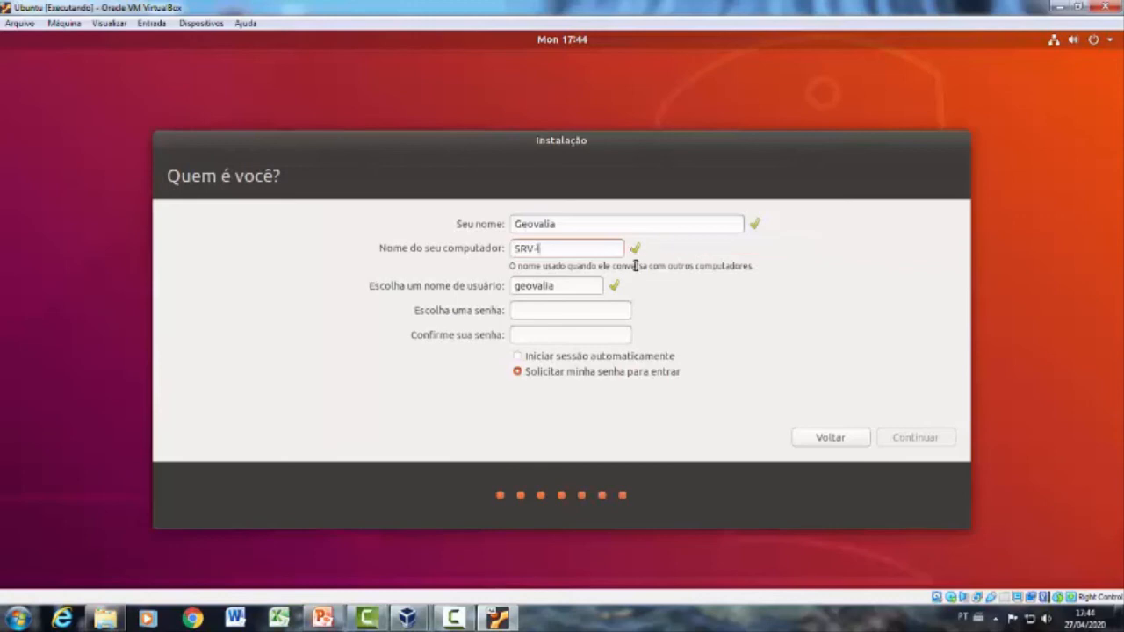
{"action": "key", "text": "BackSpace"}
{"action": "key", "text": "BackSpace"}
{"action": "key", "text": "BackSpace"}
{"action": "type", "text": "Linux"}
Step: Replace the suggested login user name with administrador
{"action": "left_click_drag", "start_coordinate": [558, 287], "coordinate": [513, 287]}
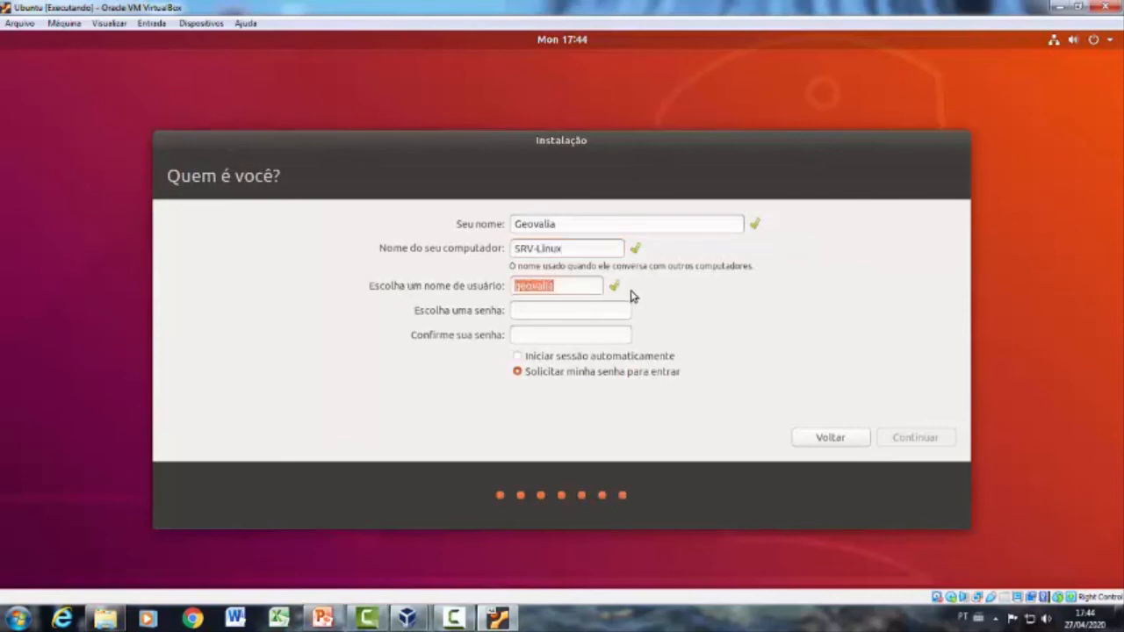
{"action": "key", "text": "BackSpace"}
{"action": "type", "text": "adn"}
{"action": "key", "text": "BackSpace"}
{"action": "key", "text": "BackSpace"}
{"action": "type", "text": "dministrador"}
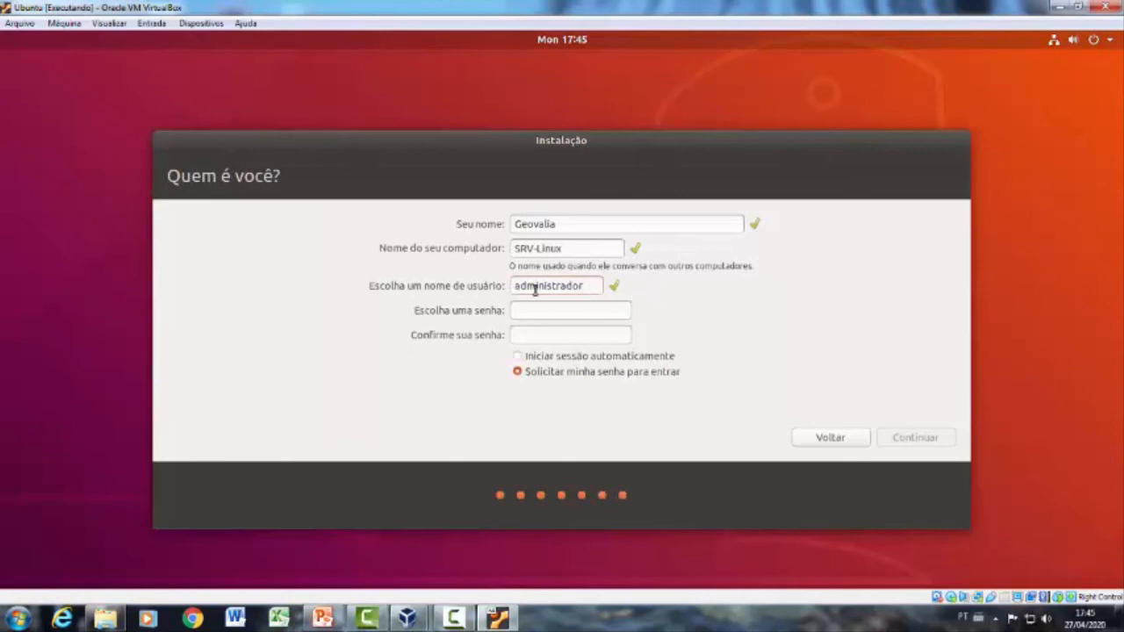
Step: Enter and confirm the account password, keep the password required at login, and continue the installation
{"action": "left_click", "coordinate": [575, 312]}
{"action": "left_click", "coordinate": [582, 288]}
{"action": "left_click", "coordinate": [573, 311]}
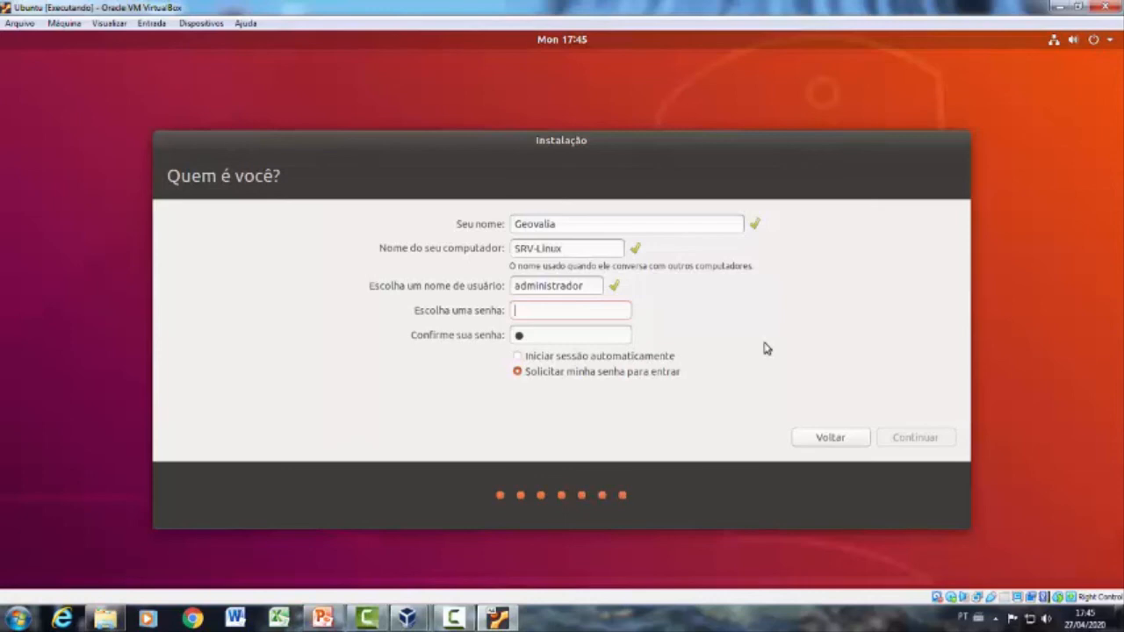
{"action": "type", "text": "12345"}
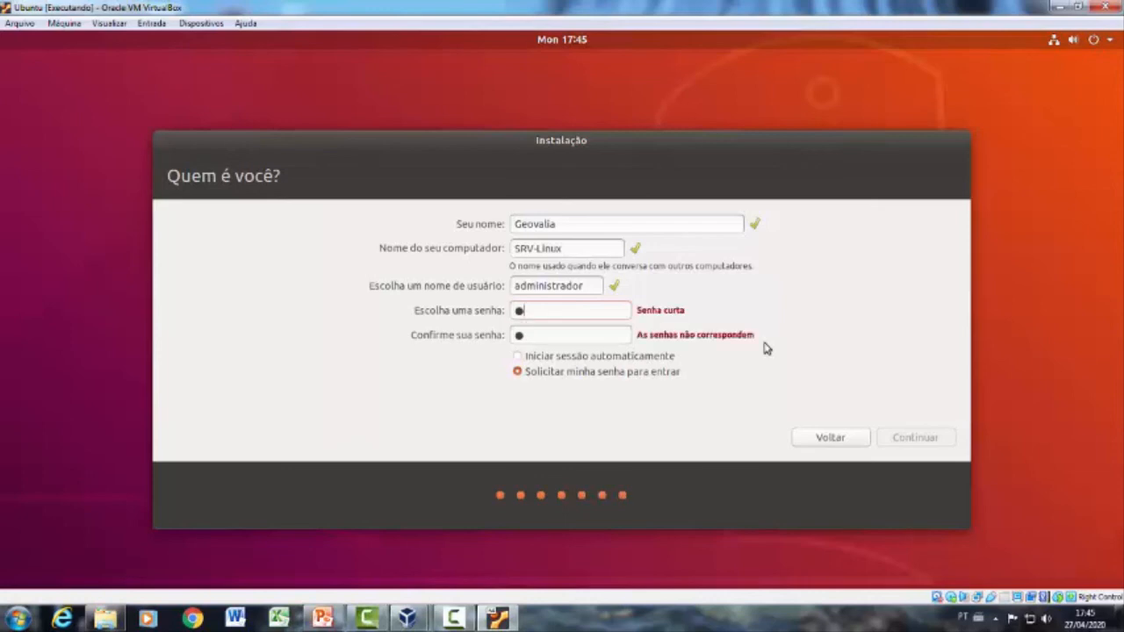
{"action": "type", "text": "6789"}
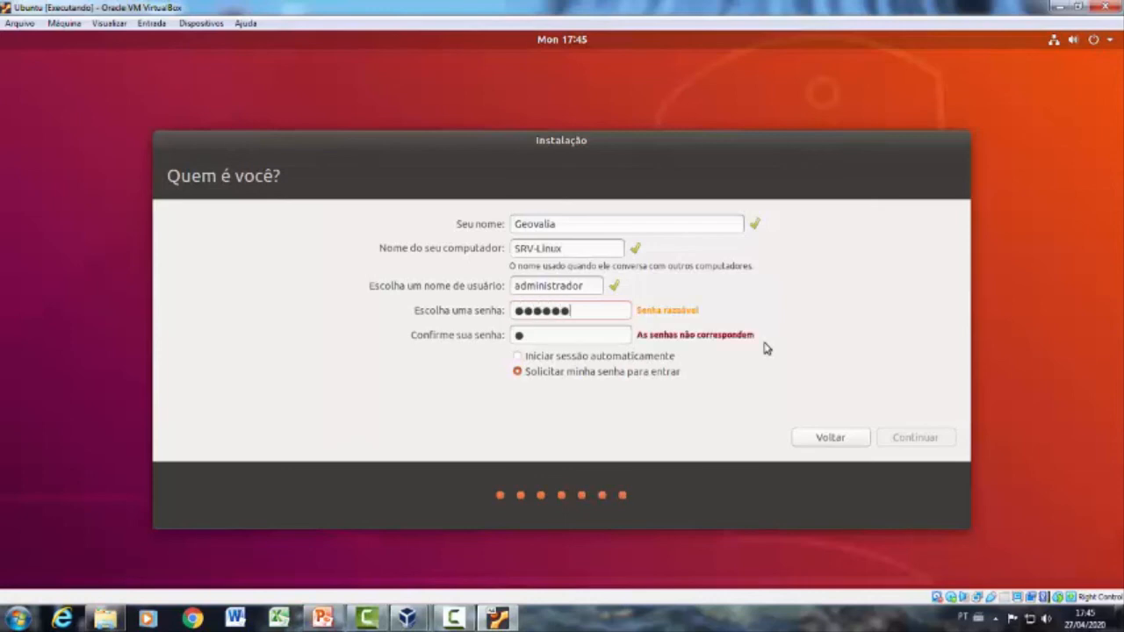
{"action": "type", "text": "01"}
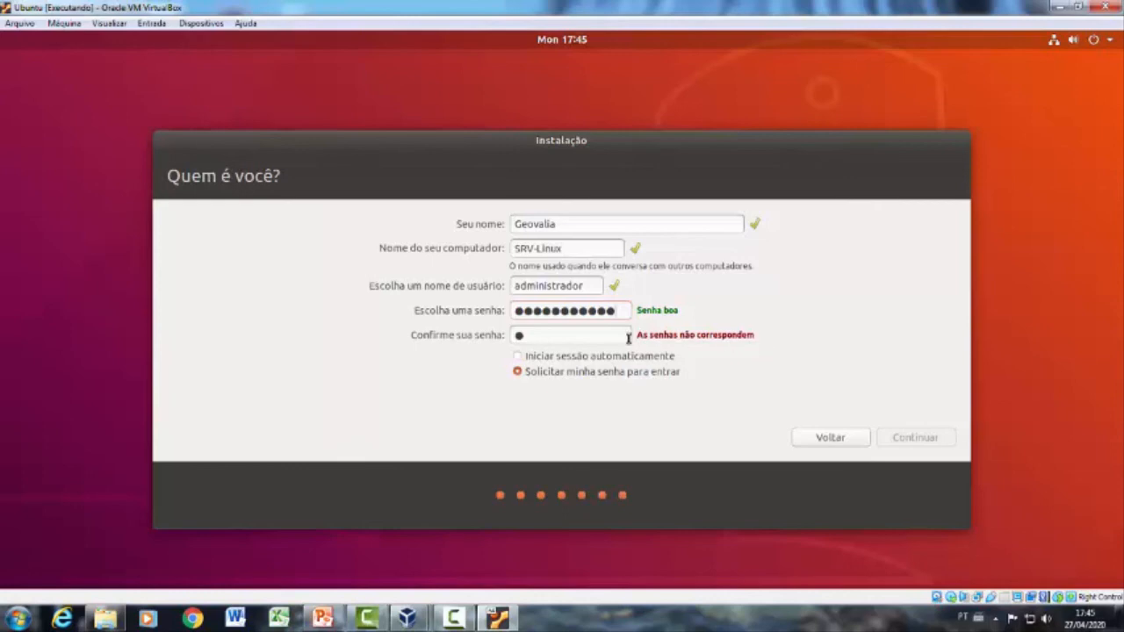
{"action": "key", "text": "BackSpace"}
{"action": "type", "text": "●●●●●●●●●●●"}
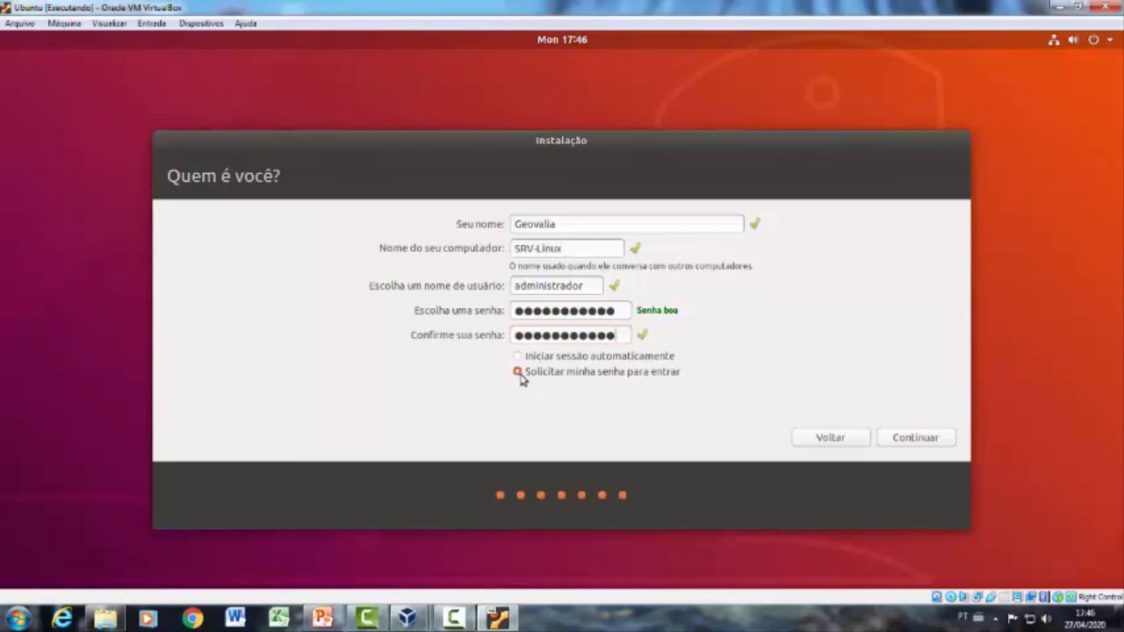
{"action": "left_click", "coordinate": [919, 440]}
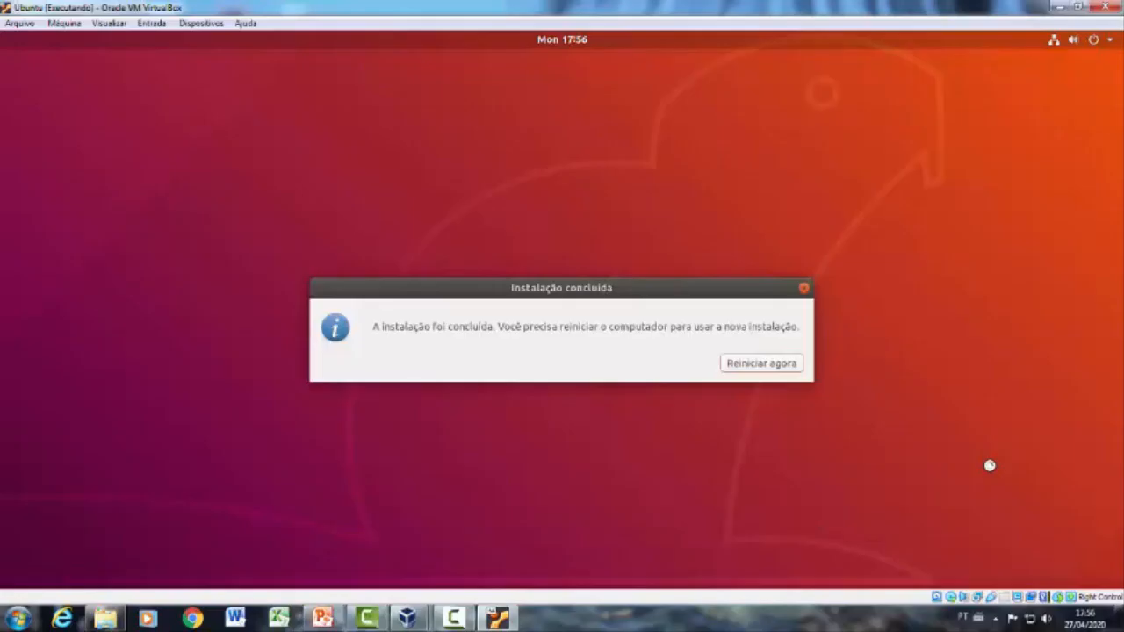
Step: Restart into the newly installed Ubuntu and log in to the created account with its password
{"action": "left_click", "coordinate": [775, 370]}
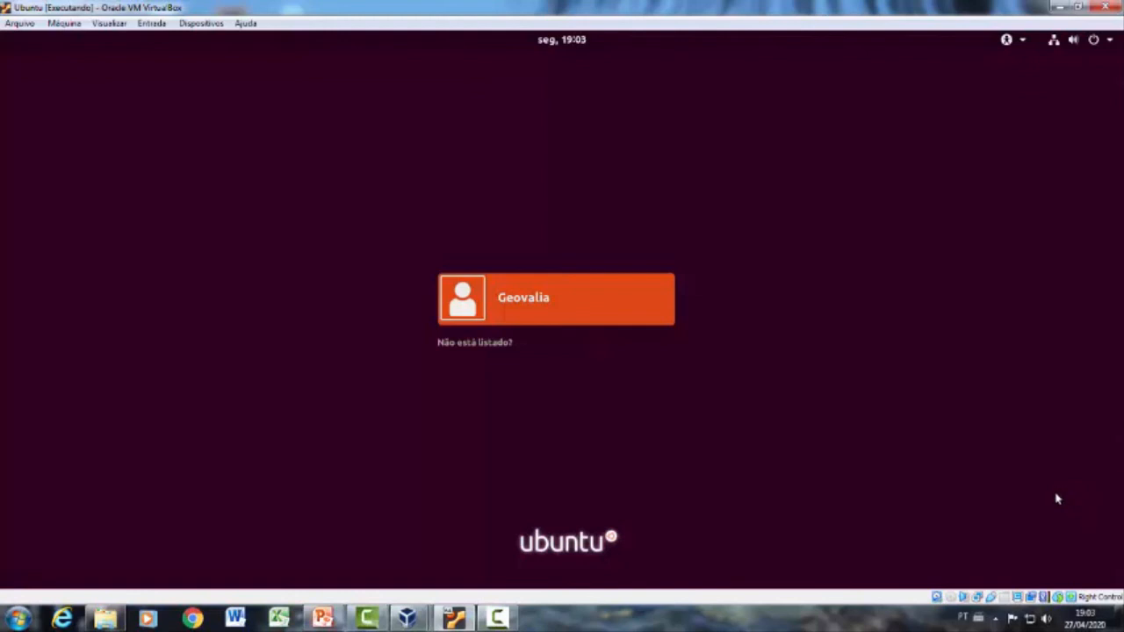
{"action": "left_click", "coordinate": [558, 297]}
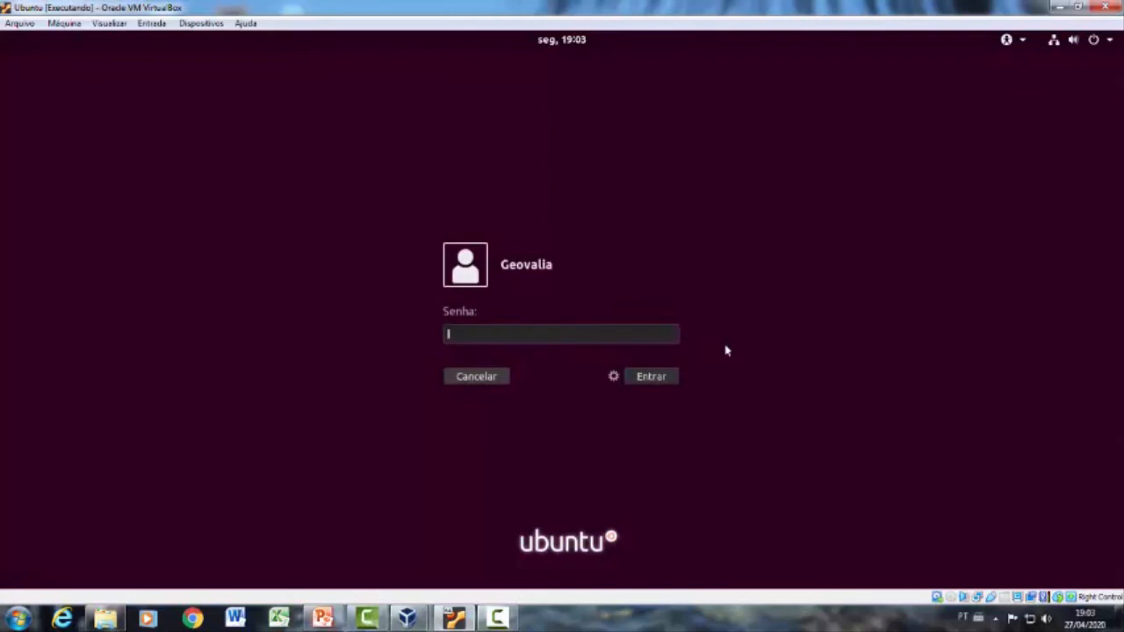
{"action": "type", "text": "•••••••••••"}
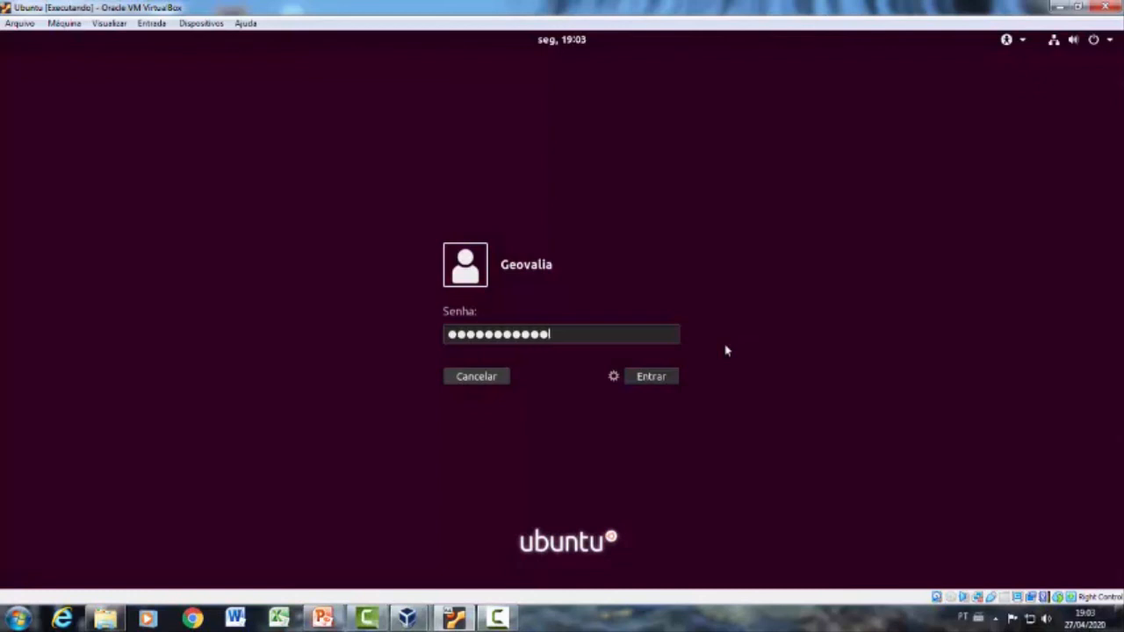
{"action": "key", "text": "Return"}
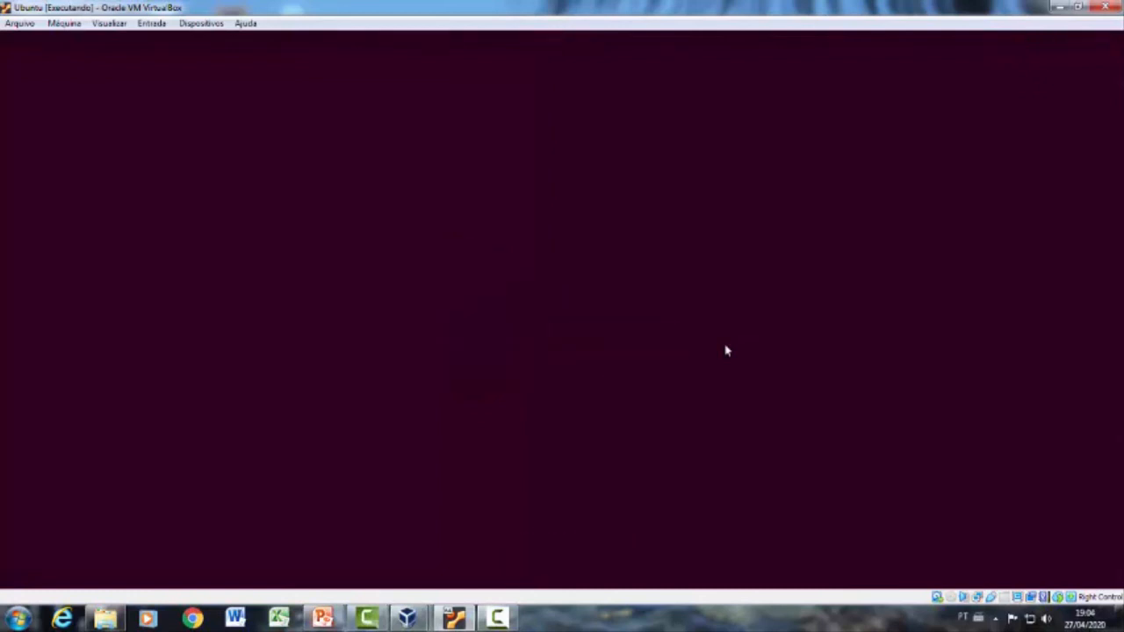
Step: Shut down the Ubuntu system from its desktop session
{"action": "left_click", "coordinate": [1099, 42]}
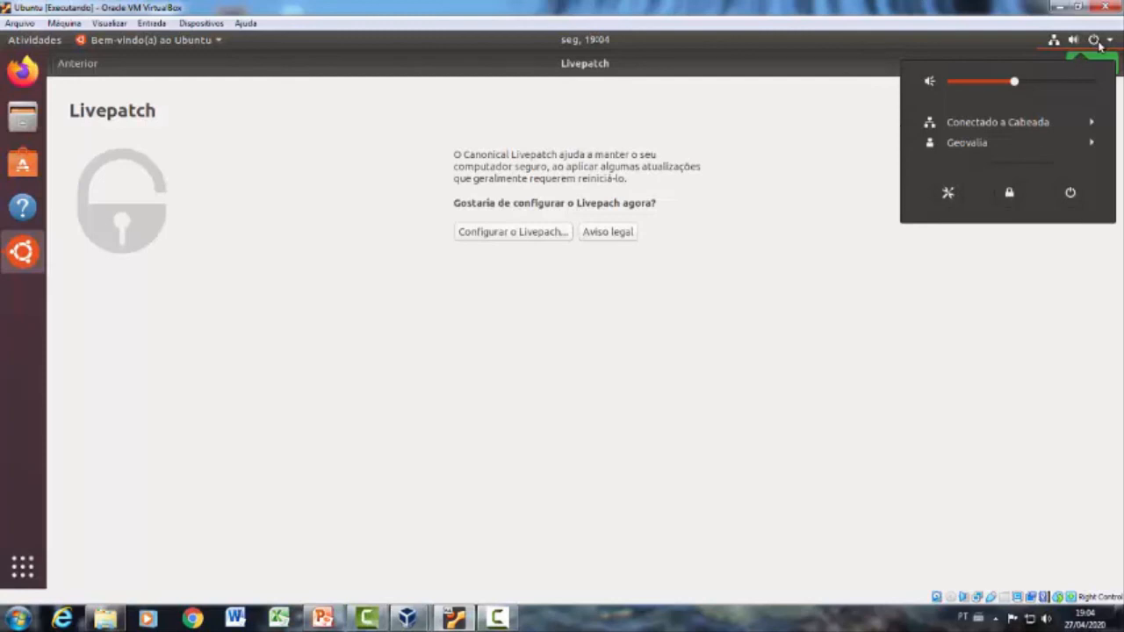
{"action": "left_click", "coordinate": [1071, 193]}
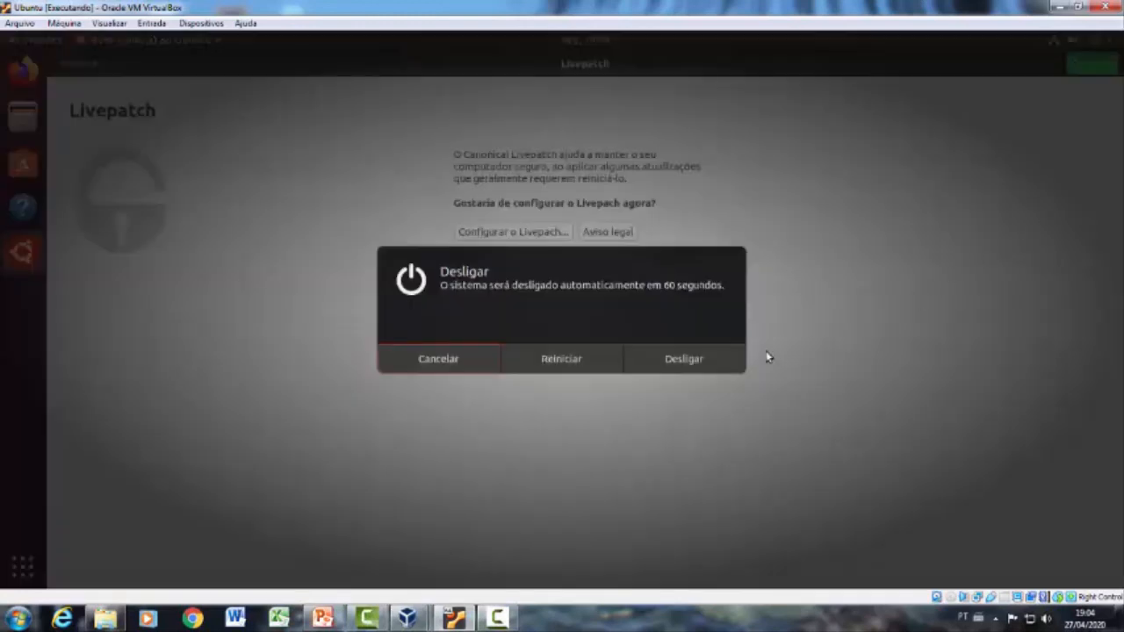
{"action": "left_click", "coordinate": [702, 365]}
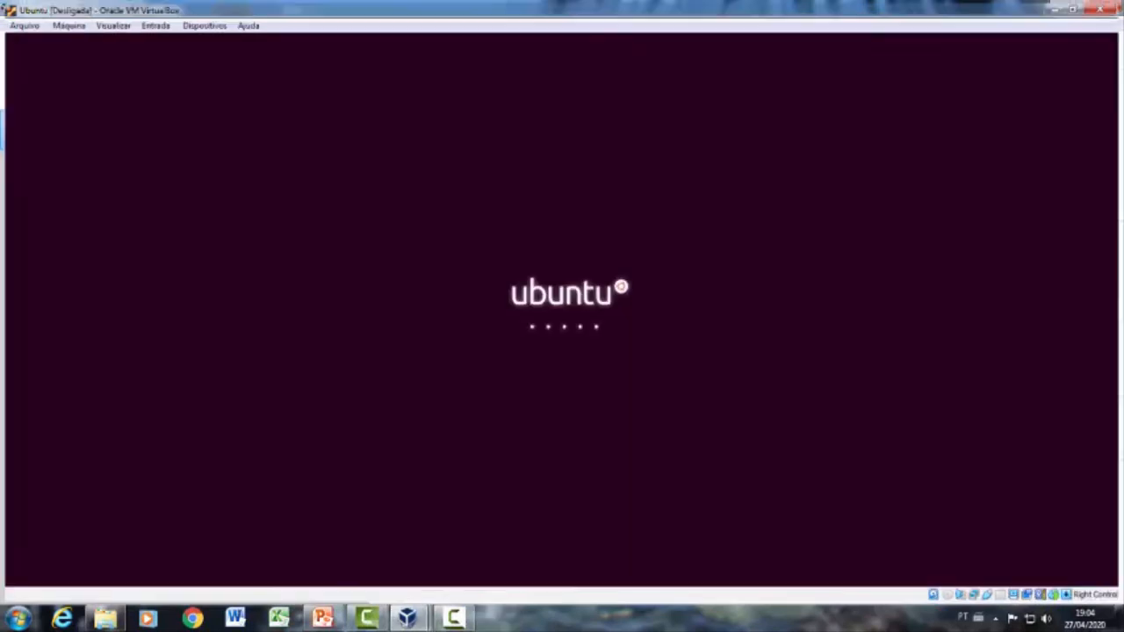